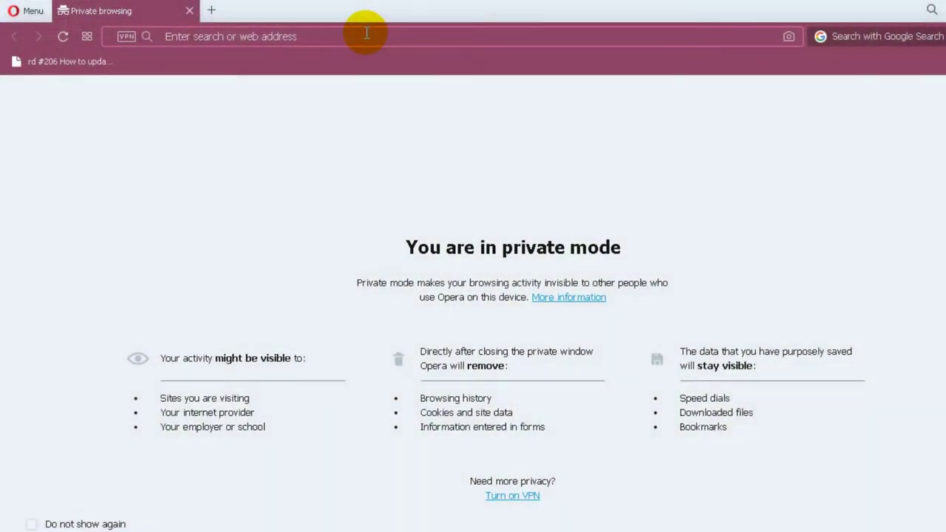
Step: Search the web for "xp burner portable" and open the Softpedia page for Portable CDBurnerXP
type("xp ")
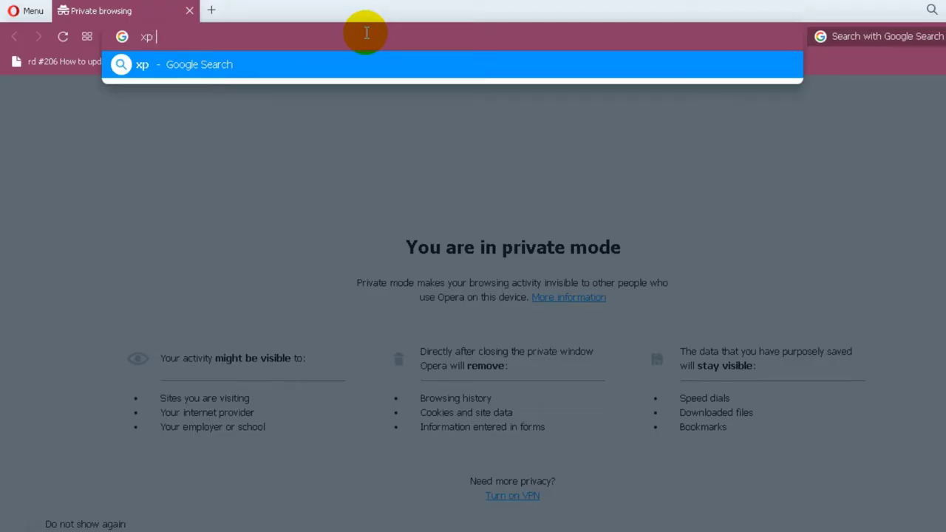
type("burner portable")
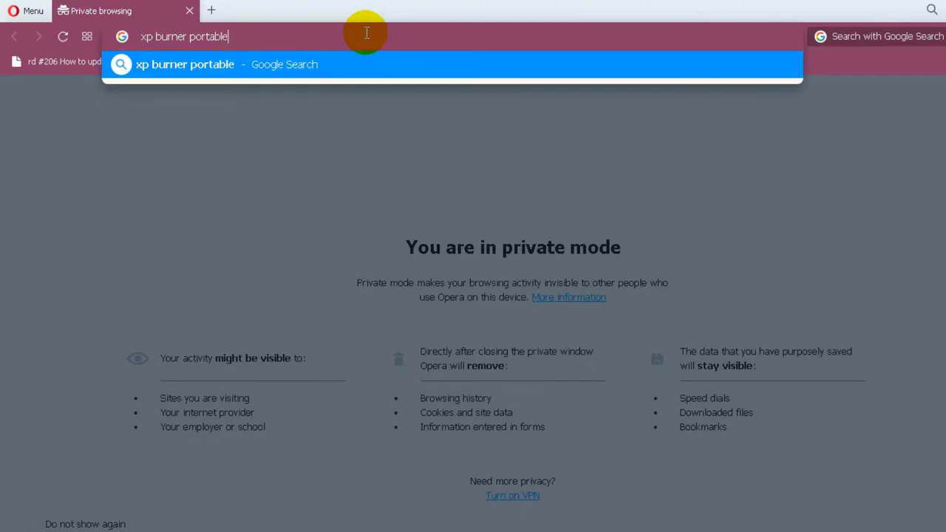
key("Return")
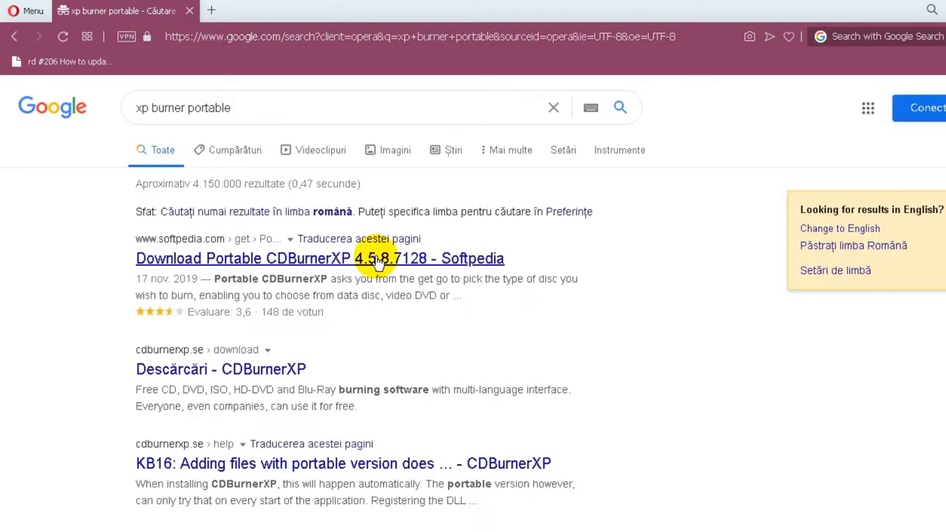
left_click(379, 263)
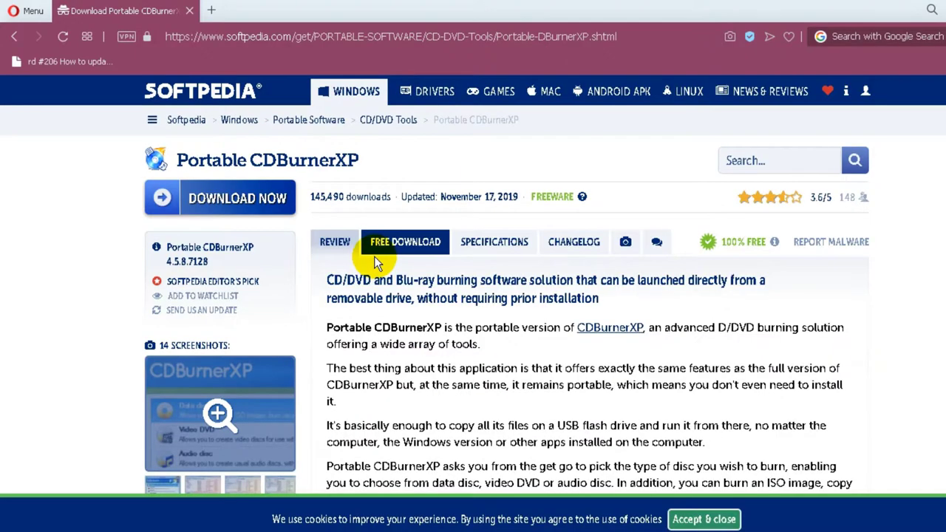
Step: Download Portable CDBurnerXP from the first External Mirror - x86 location and save the zip file
left_click(248, 199)
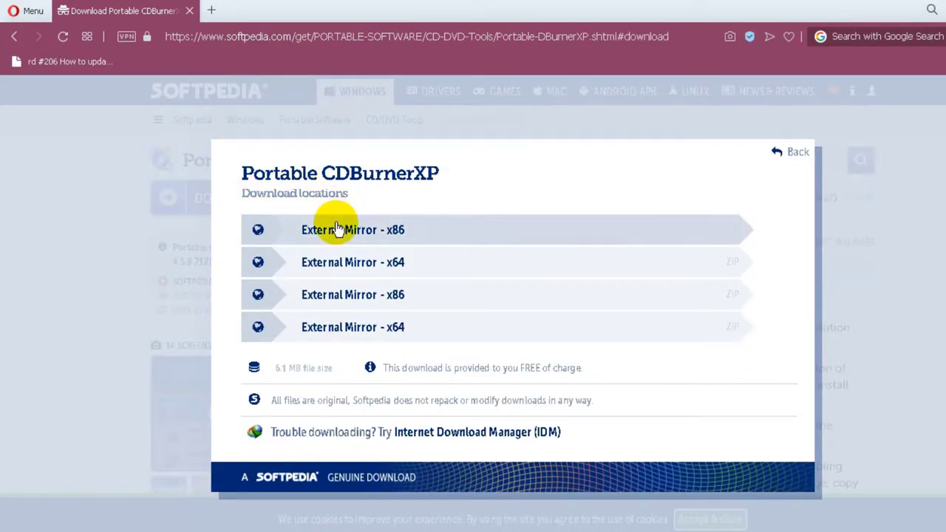
left_click(336, 231)
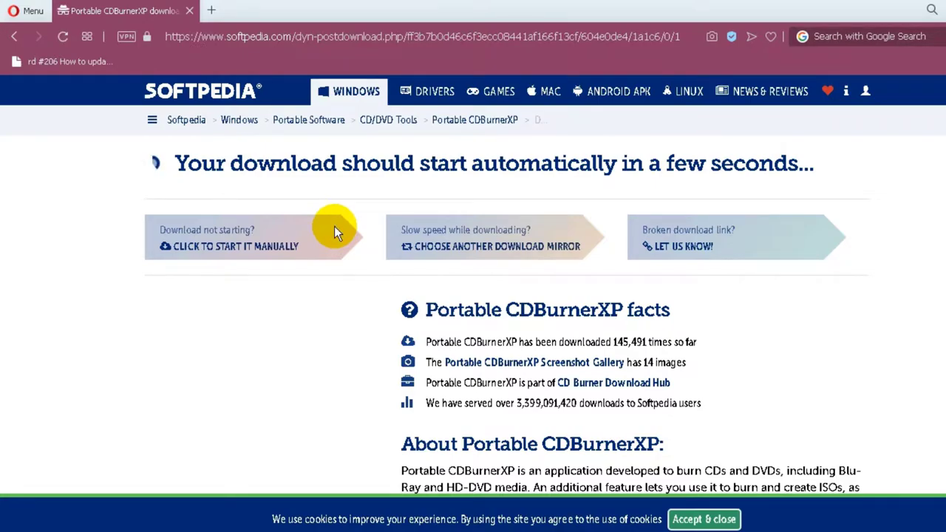
left_click(334, 343)
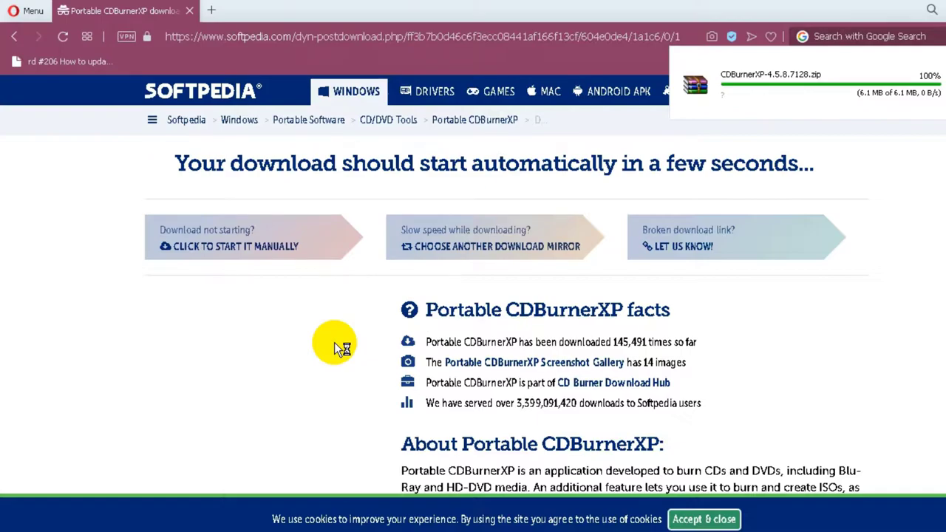
Step: Search the web for "hp compaq dc7900 drivers" and open HP's support page for the dc7900 Small Form Factor PC
left_click(362, 36)
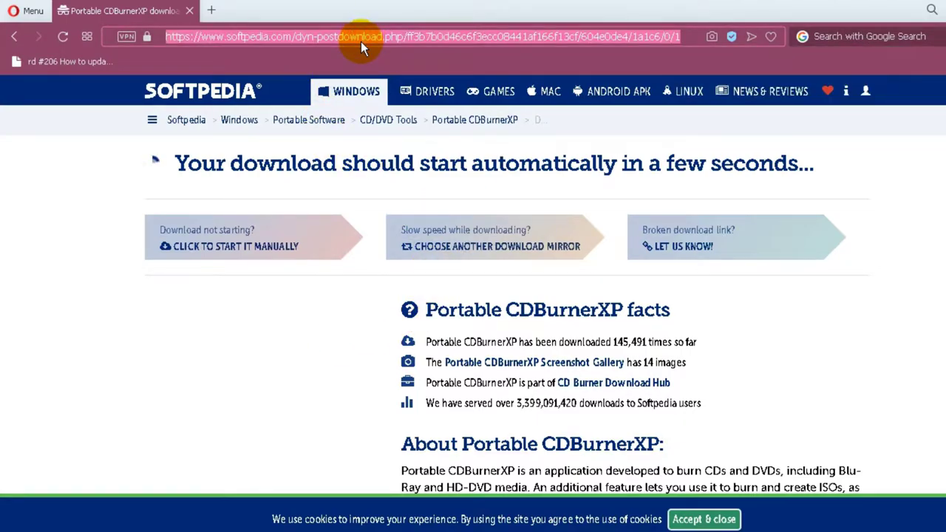
type("hp c")
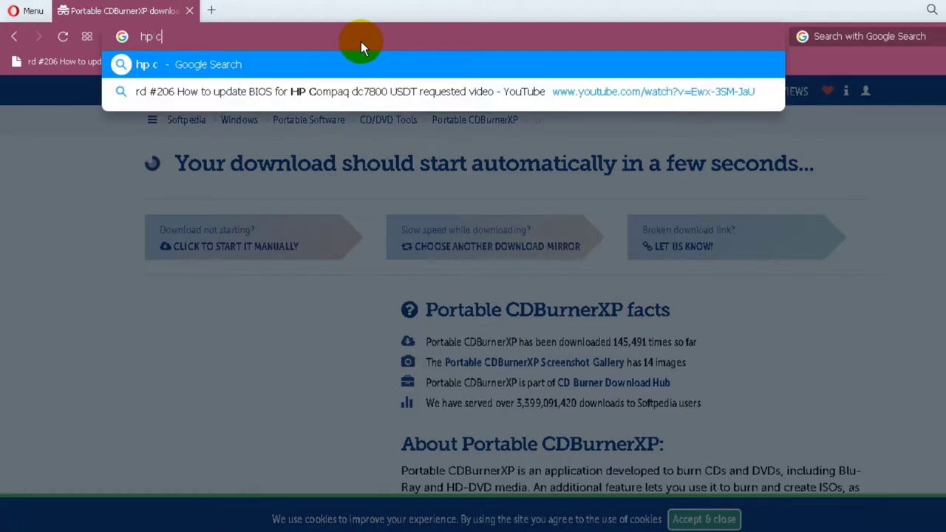
type("ompaq")
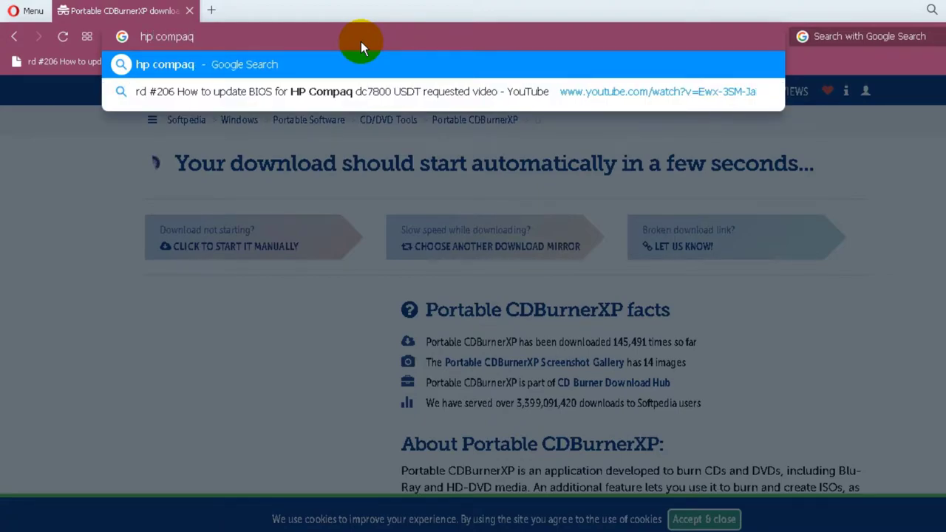
type(" dc79")
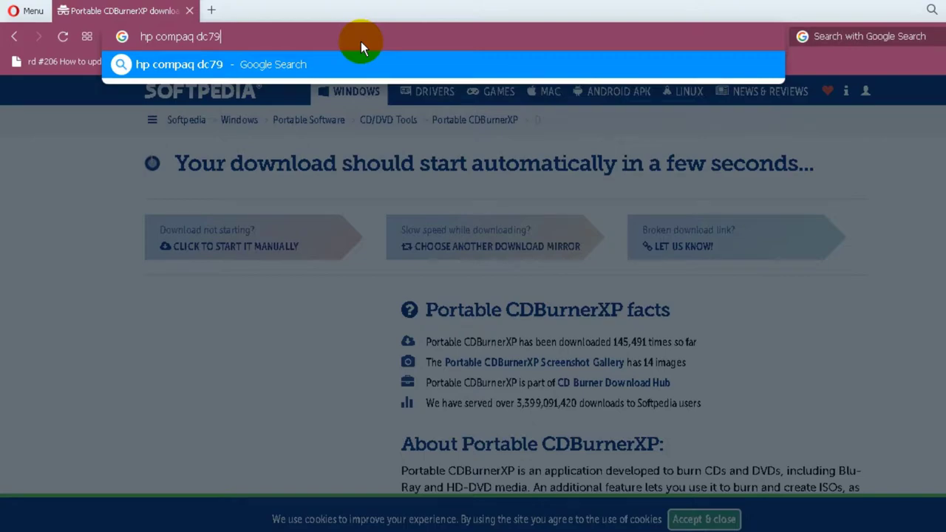
type("00 drivers")
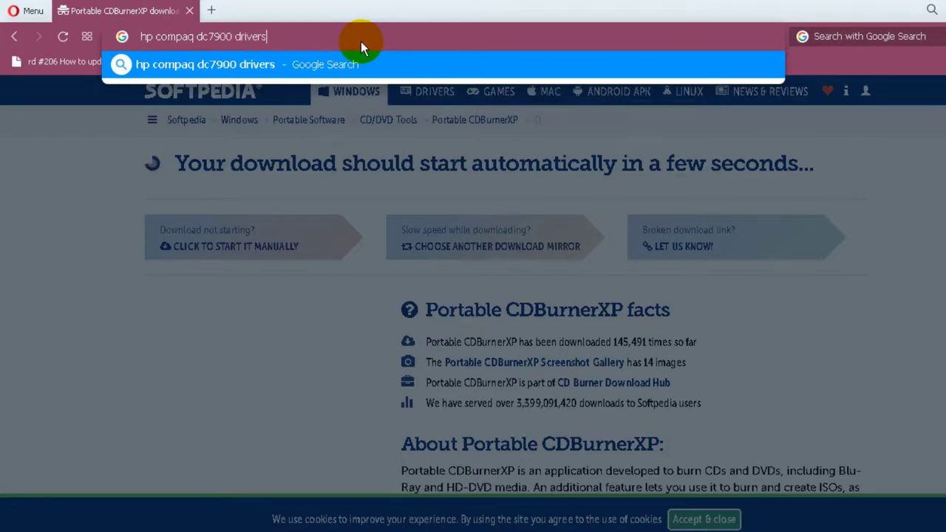
key("Return")
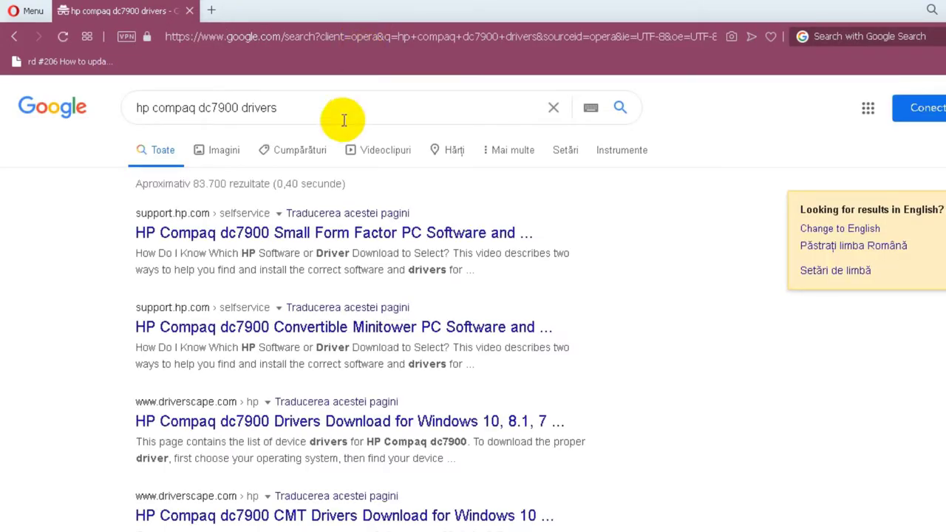
left_click(308, 233)
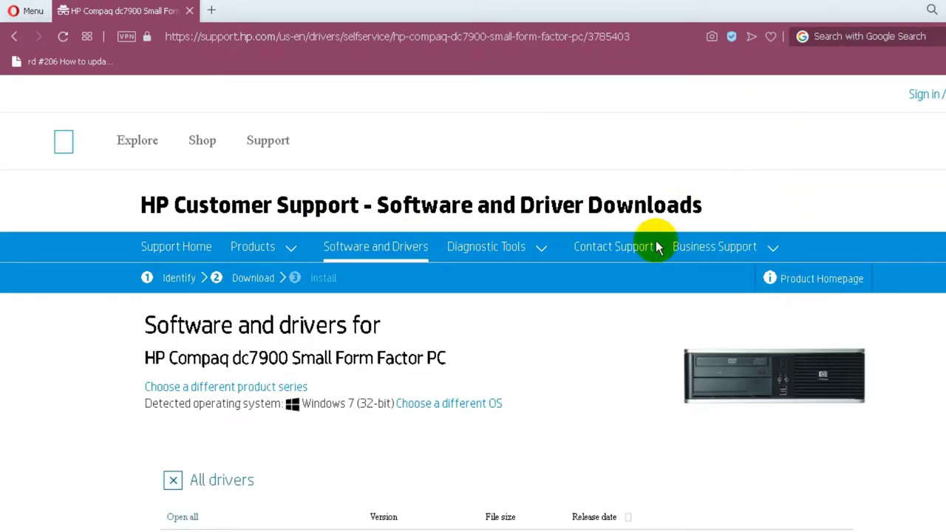
Step: Change the preferred operating system for the driver list to Windows XP (32-bit), accepting the site's privacy notice
scroll(575, 275, "down", 2)
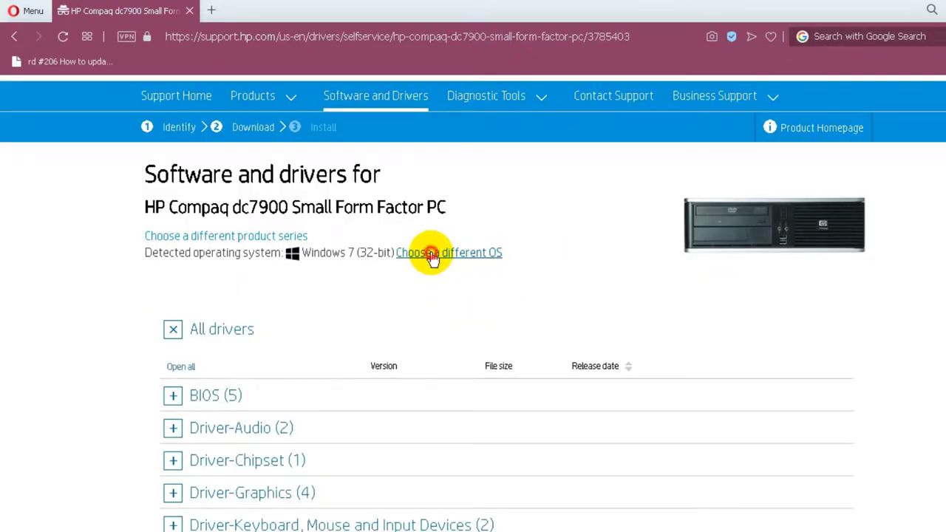
left_click(430, 254)
left_click(564, 247)
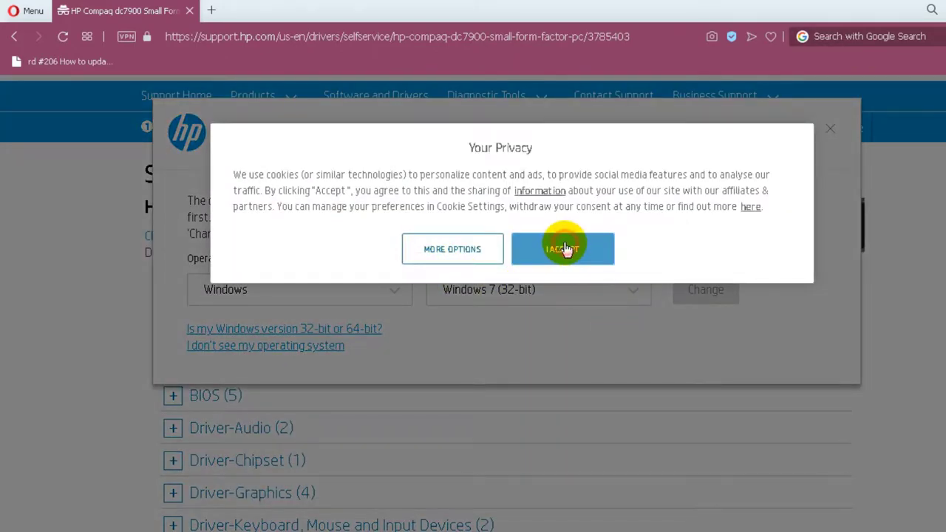
left_click(632, 292)
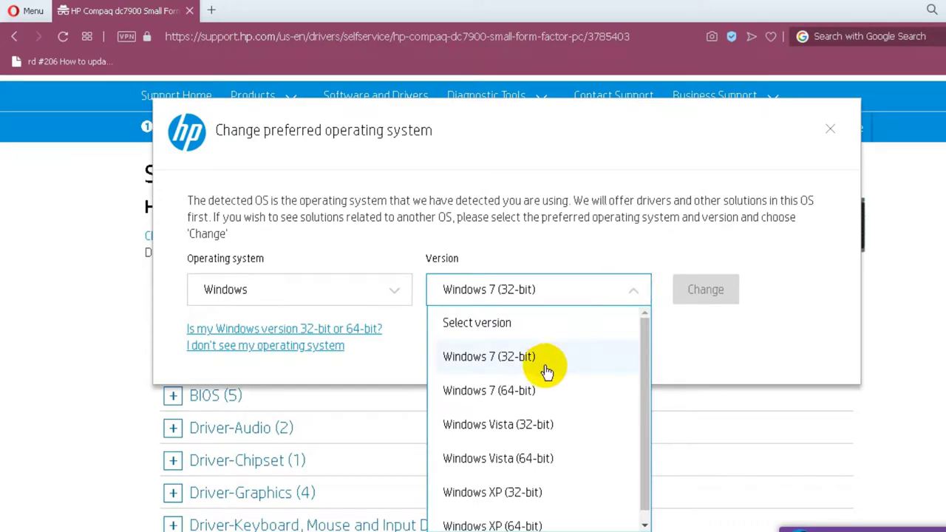
left_click(537, 492)
left_click(705, 292)
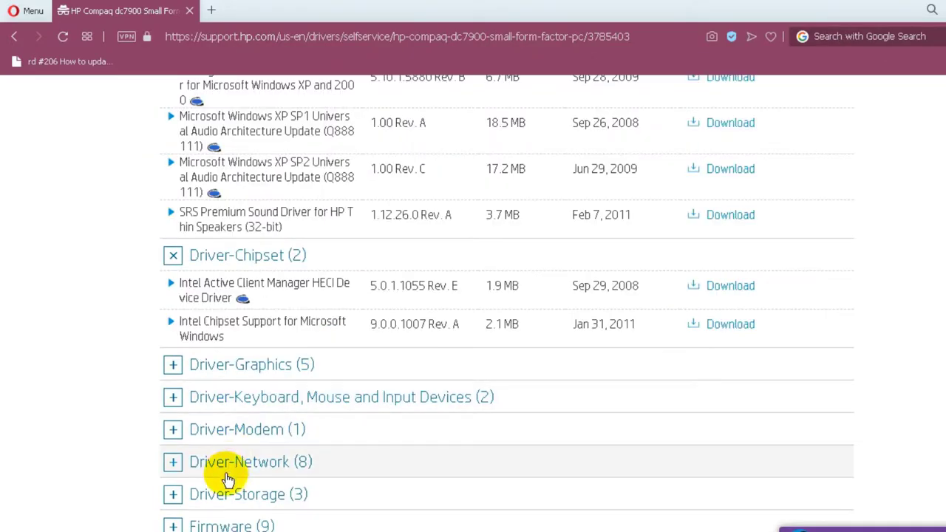
Step: Download the Intel Advanced Host Controller Interface (AHCI) Driver from the Driver-Storage category and save it to the Desktop as sp44286
left_click(213, 494)
scroll(213, 494, "down", 2)
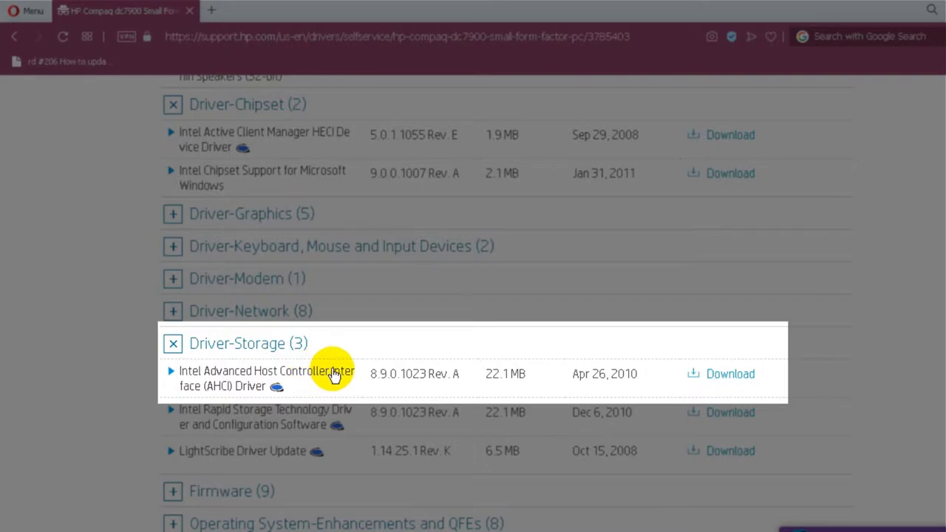
left_click(724, 375)
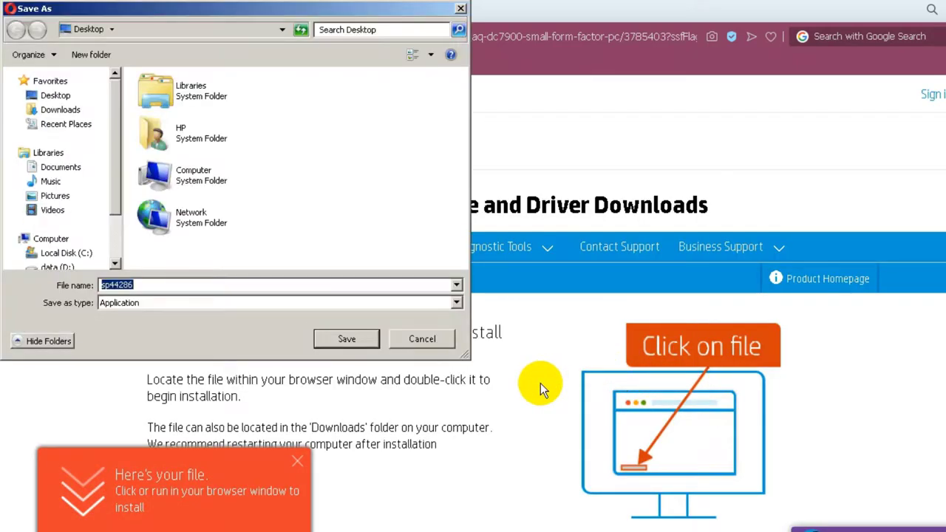
left_click(348, 339)
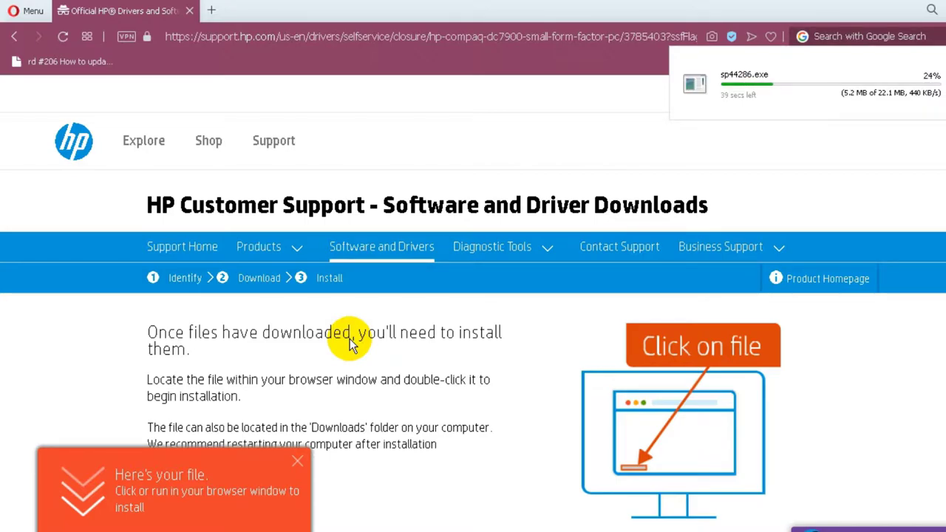
Step: Search the web for "nlite for xp" and open the Softpedia page for nLite (for XP)
left_click(362, 36)
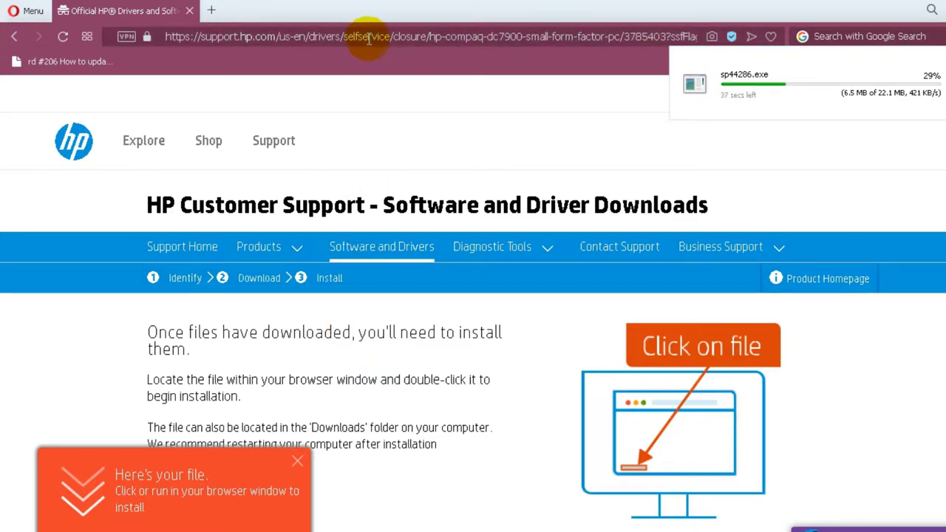
type("nli")
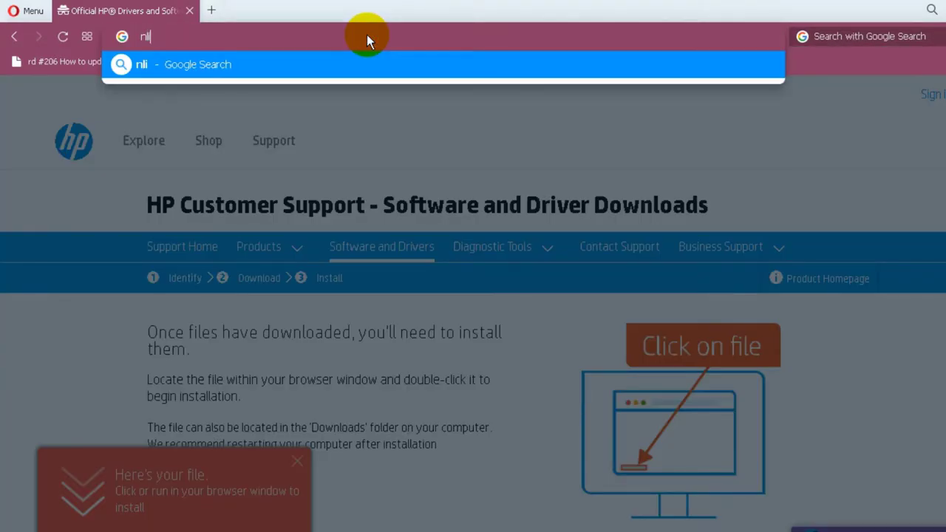
type("te for xp")
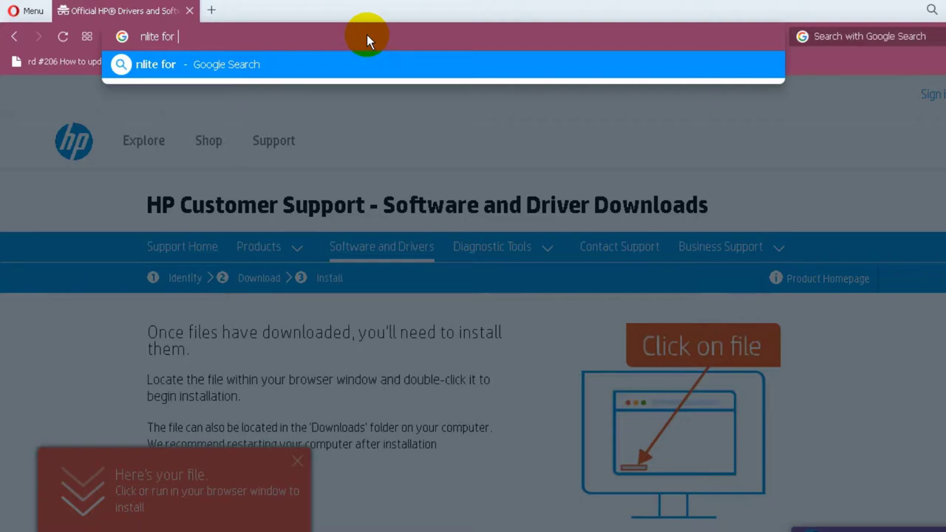
key("Return")
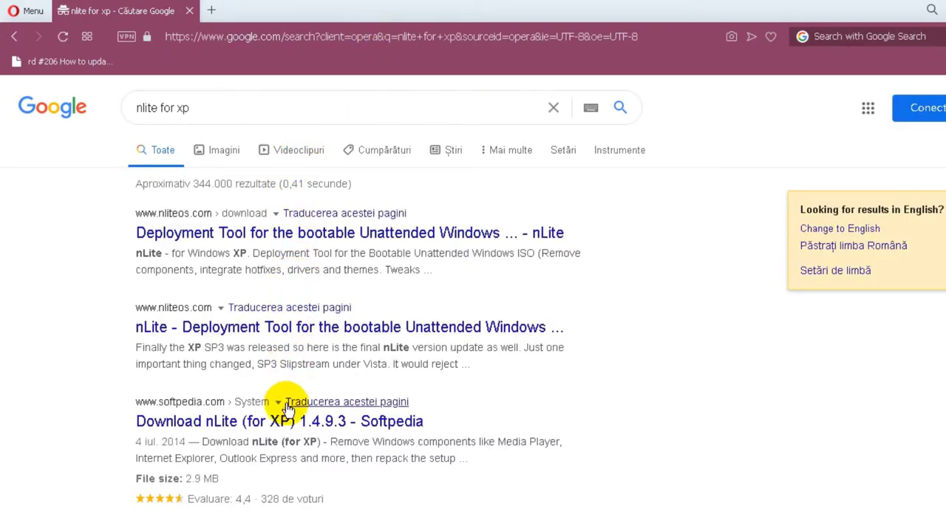
left_click(275, 423)
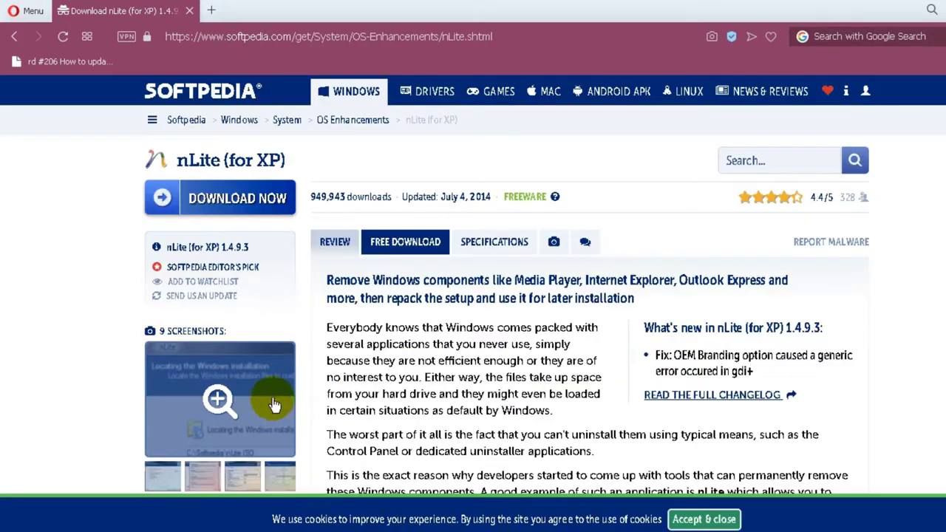
Step: Download nLite (for XP) from the Softpedia Secure Download (US) location and save the installer
left_click(226, 196)
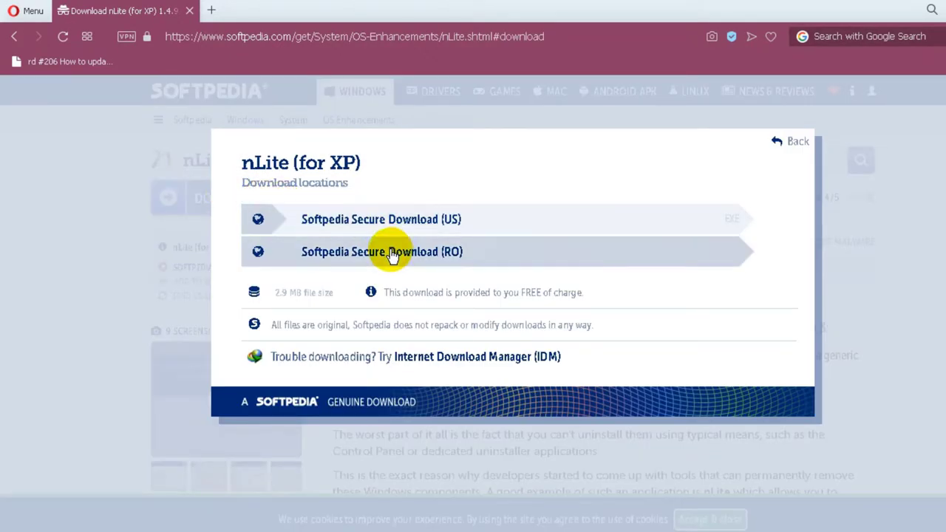
left_click(410, 220)
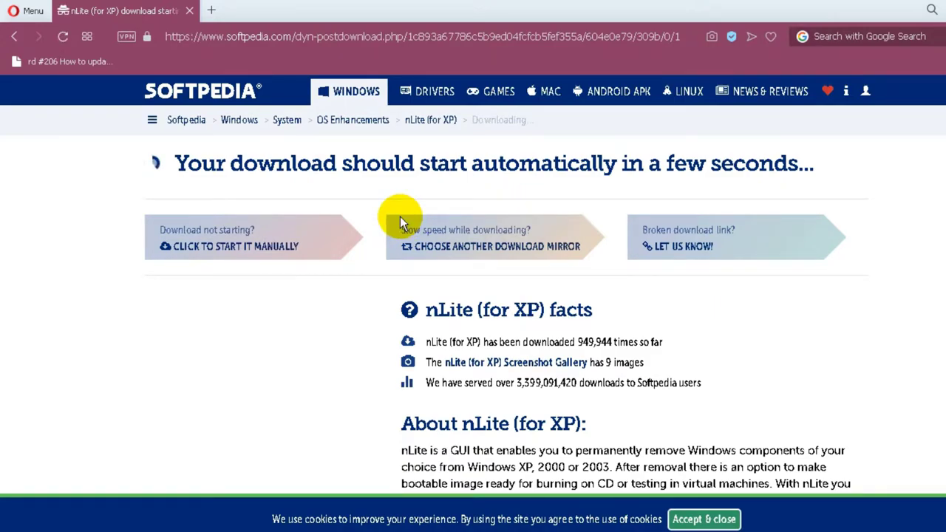
left_click(348, 338)
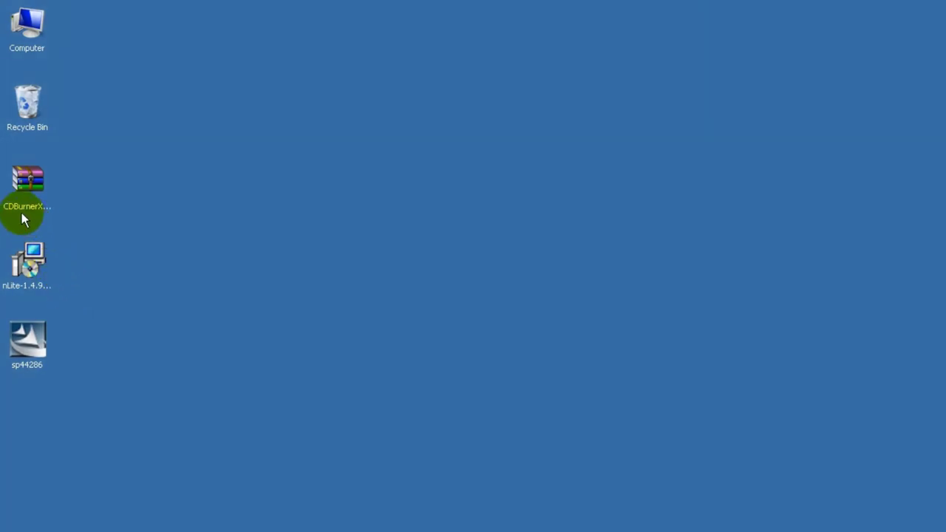
Step: Extract the CDBurnerXP archive on the desktop into its own CDBurnerXP-4.5.8.7128 folder and open that folder
right_click(22, 220)
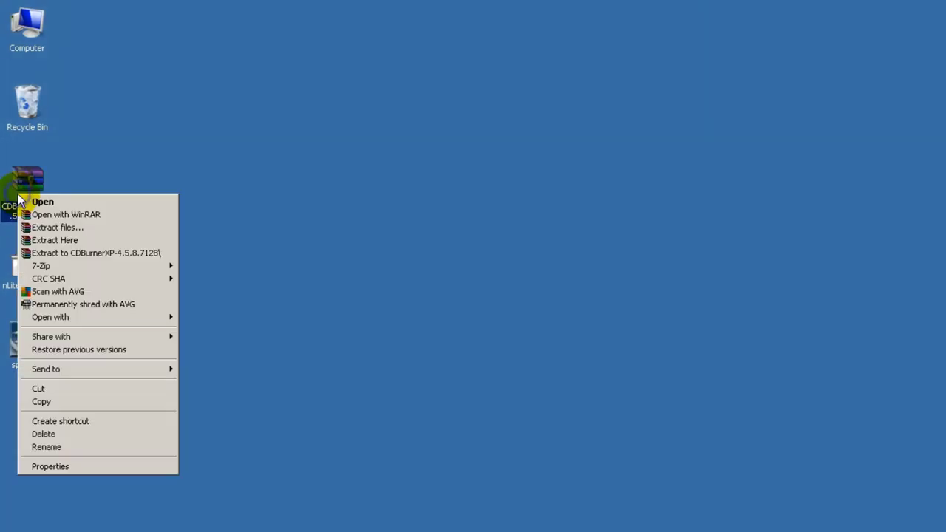
left_click(67, 256)
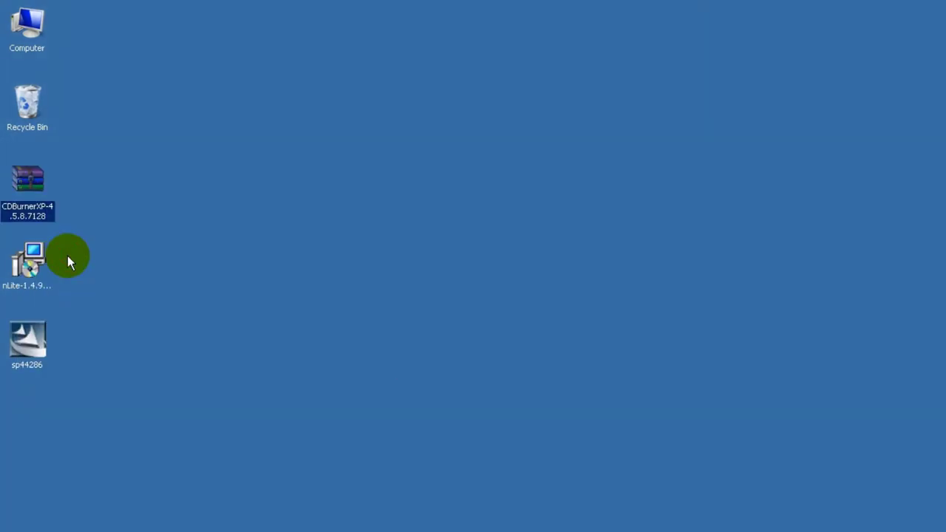
double_click(23, 419)
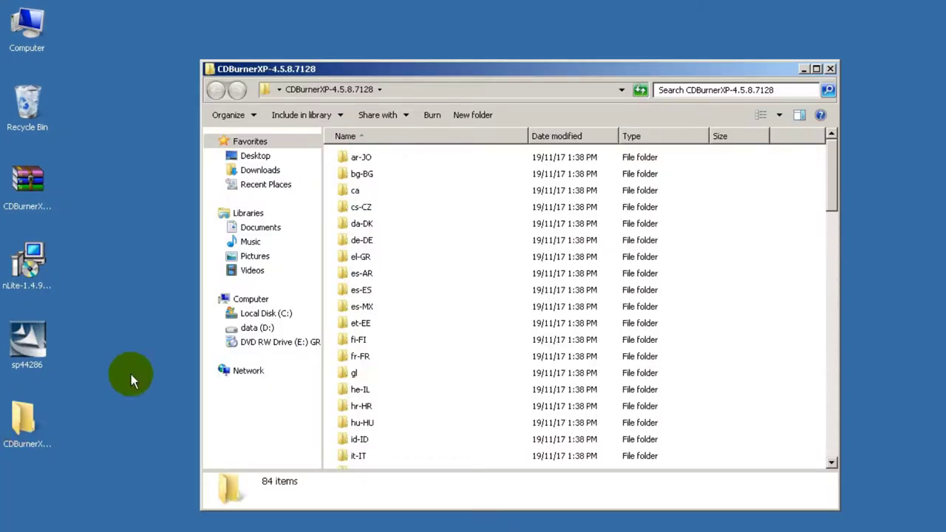
Step: Launch the cdbxpp application from the extracted folder with the Default (English) language
left_click_drag(831, 177, 817, 356)
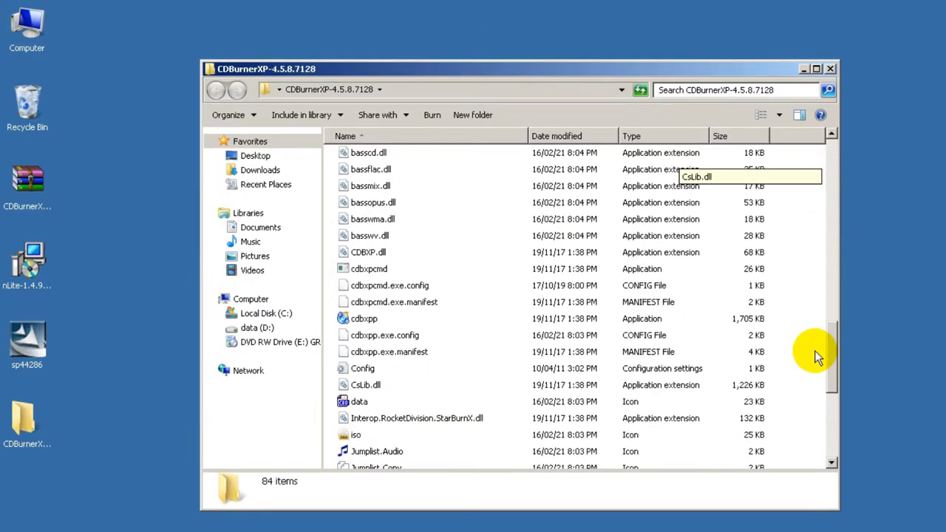
double_click(367, 317)
left_click(544, 296)
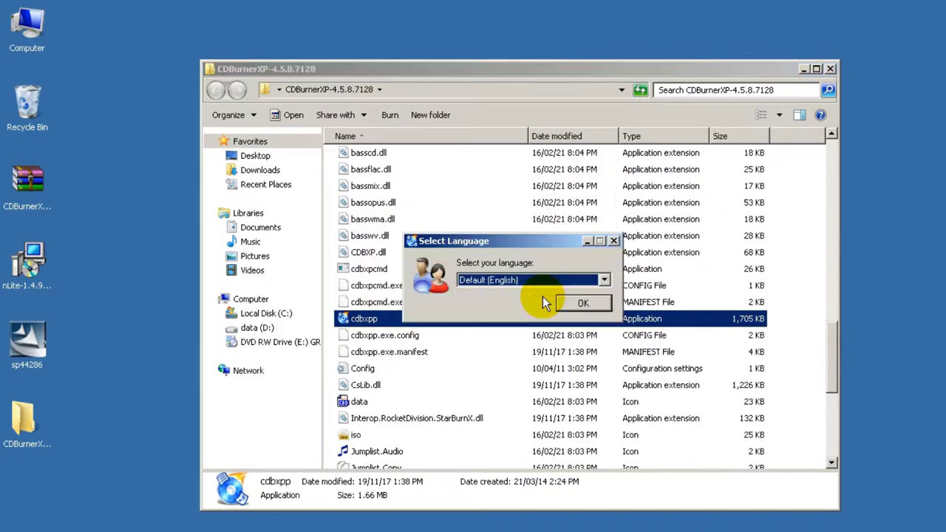
left_click(577, 303)
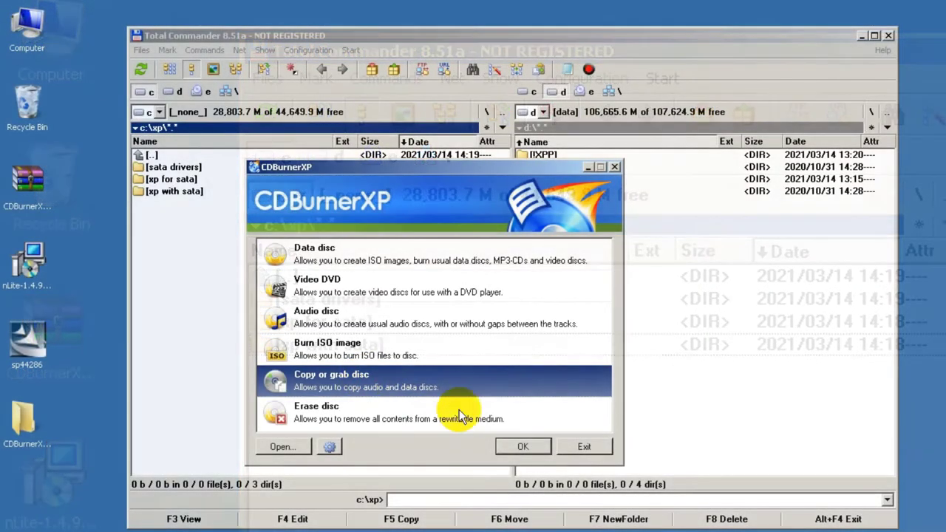
Step: Copy the disc in drive E to the hard disk as an ISO file named original xp in C:\xp, and minimize the copy window
left_click(507, 446)
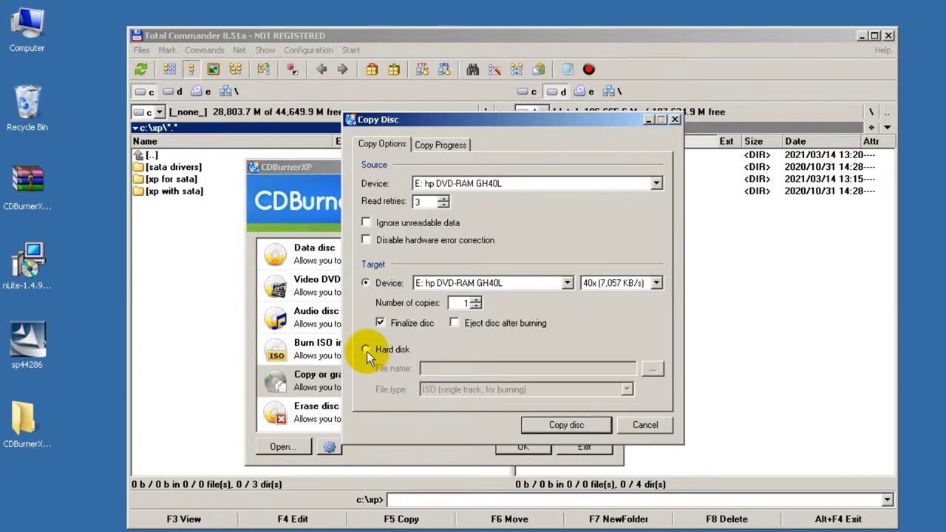
left_click(366, 349)
left_click(654, 370)
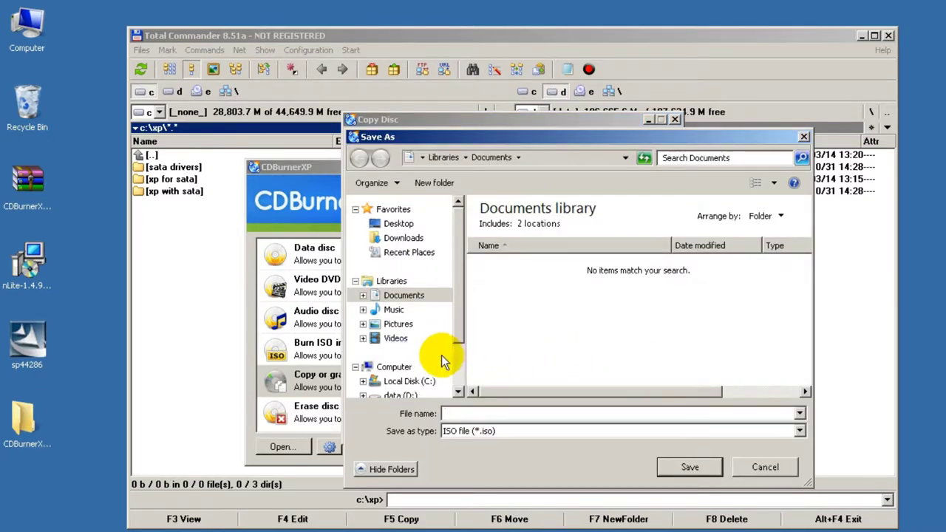
left_click(427, 381)
double_click(484, 344)
left_click(488, 413)
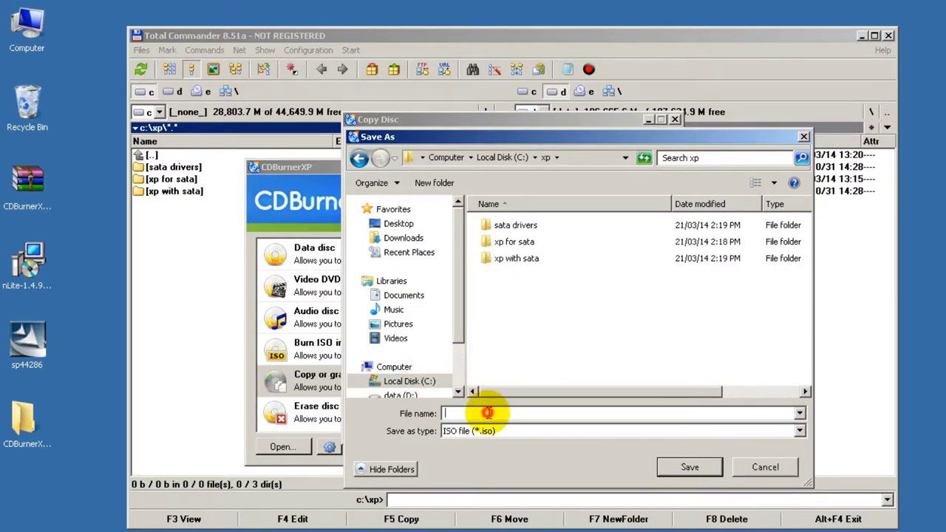
type("original xp")
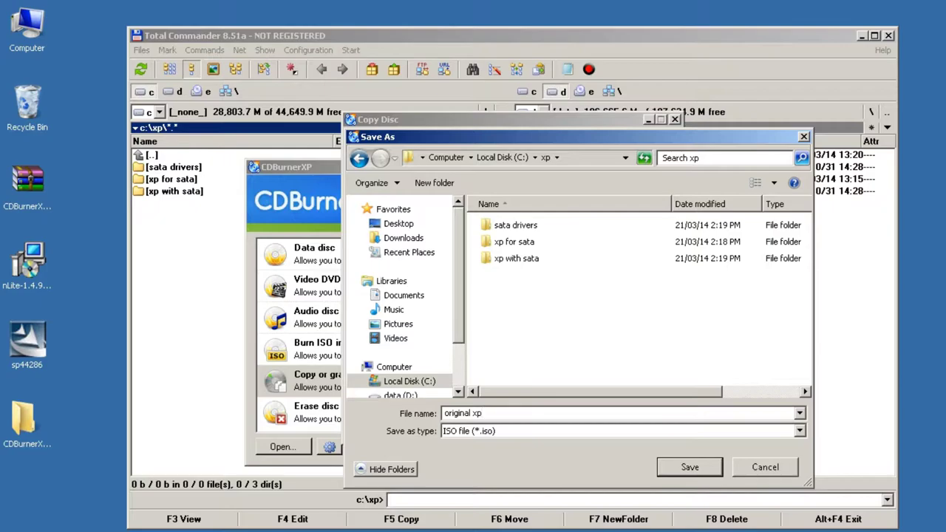
left_click(687, 468)
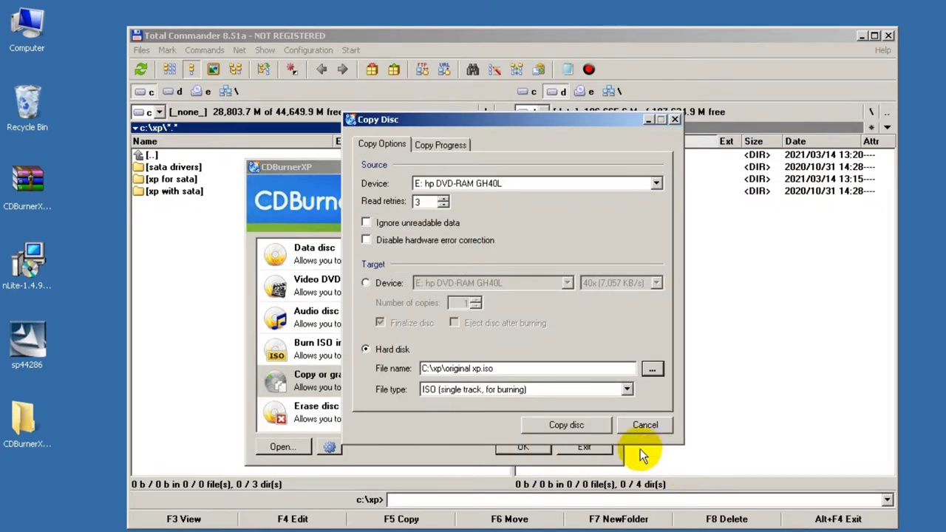
left_click(580, 424)
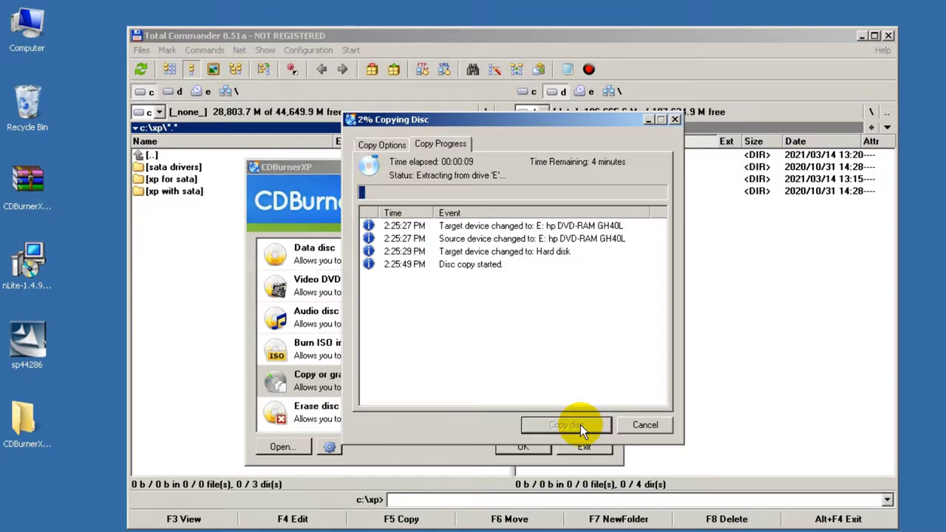
left_click(647, 118)
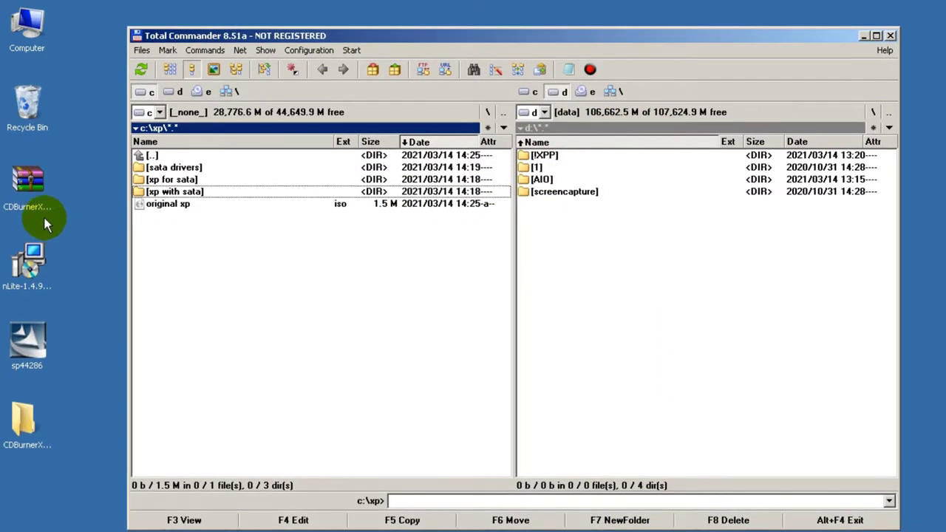
Step: Extract sp44286 on the desktop into its own sp44286 folder and open its Deployment subfolder in Total Commander's second pane
right_click(30, 340)
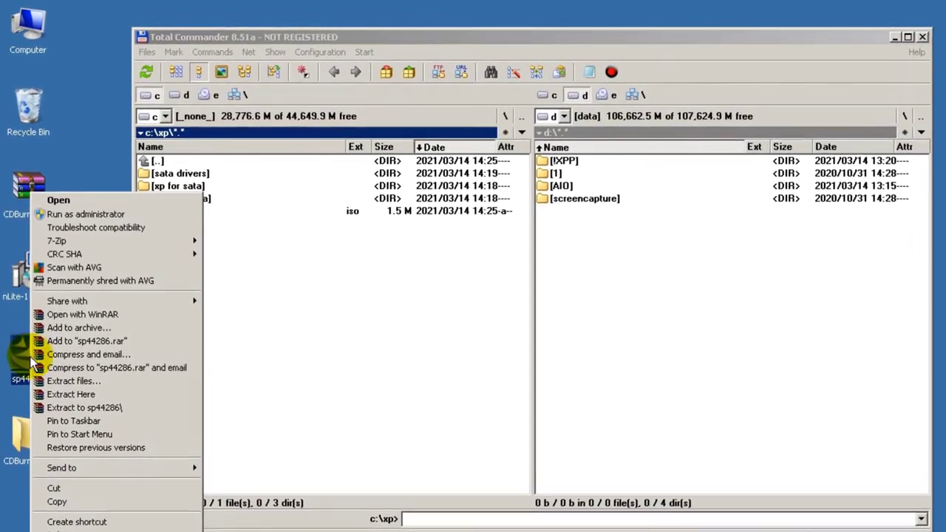
left_click(89, 430)
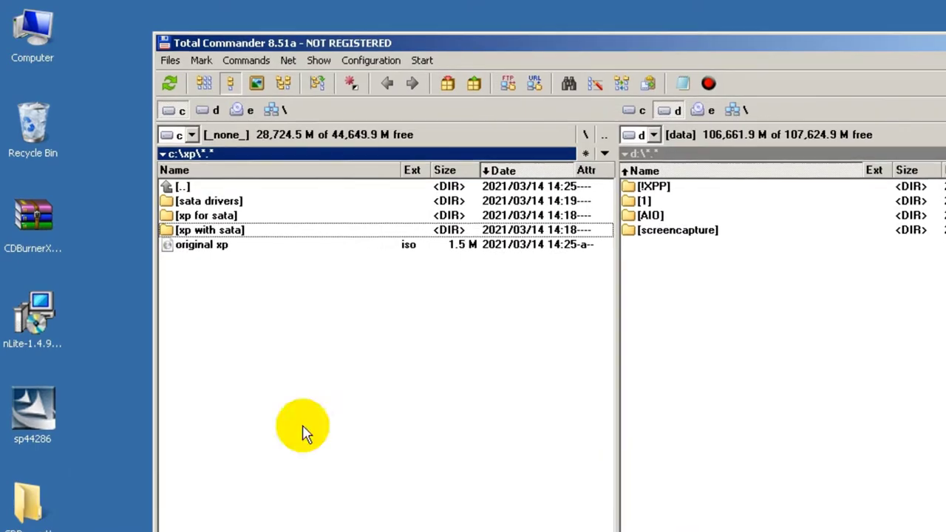
left_click(628, 108)
double_click(711, 193)
double_click(684, 263)
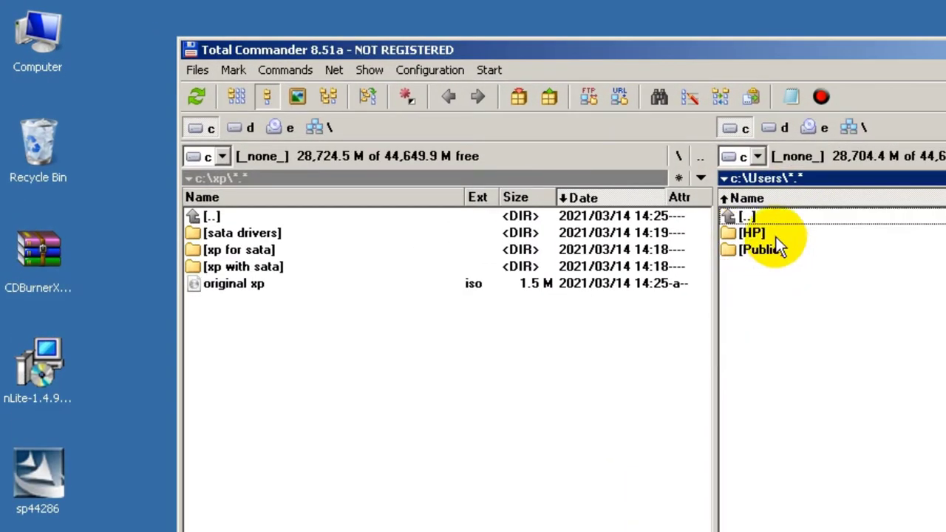
double_click(772, 233)
double_click(769, 266)
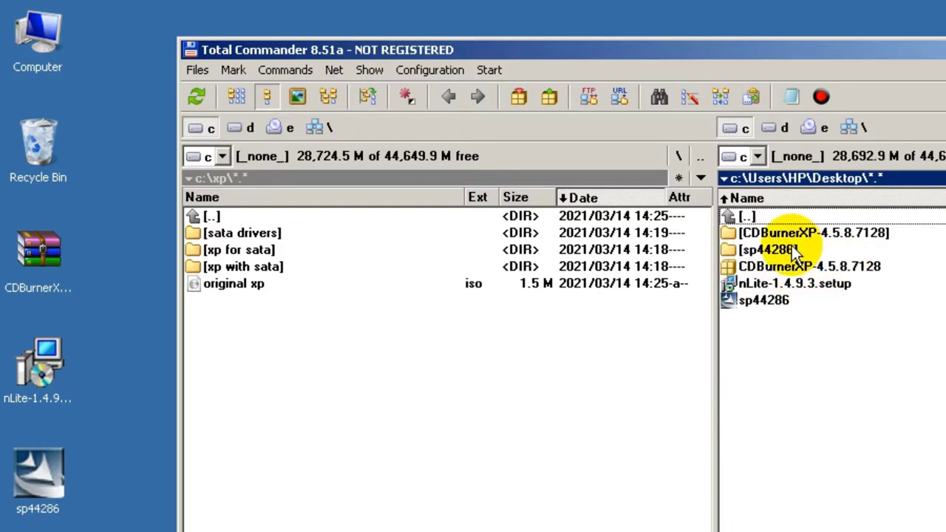
double_click(791, 246)
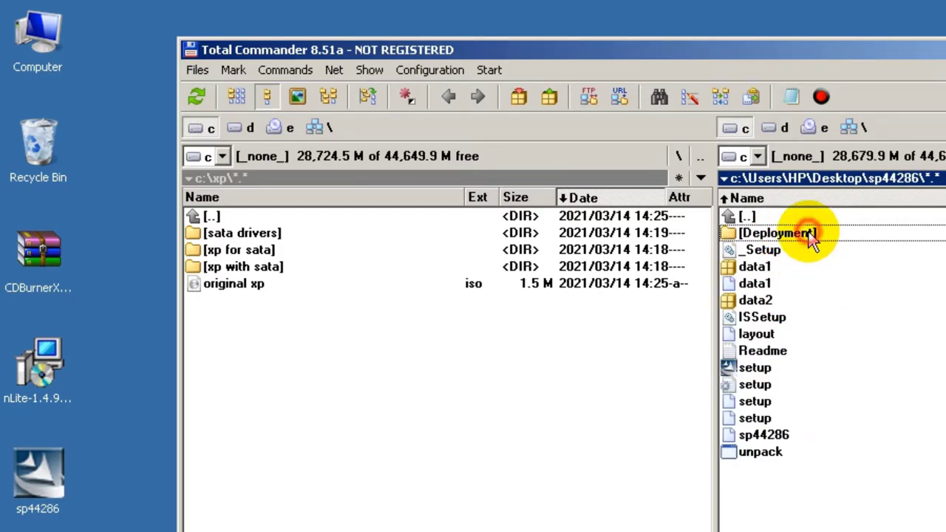
double_click(809, 233)
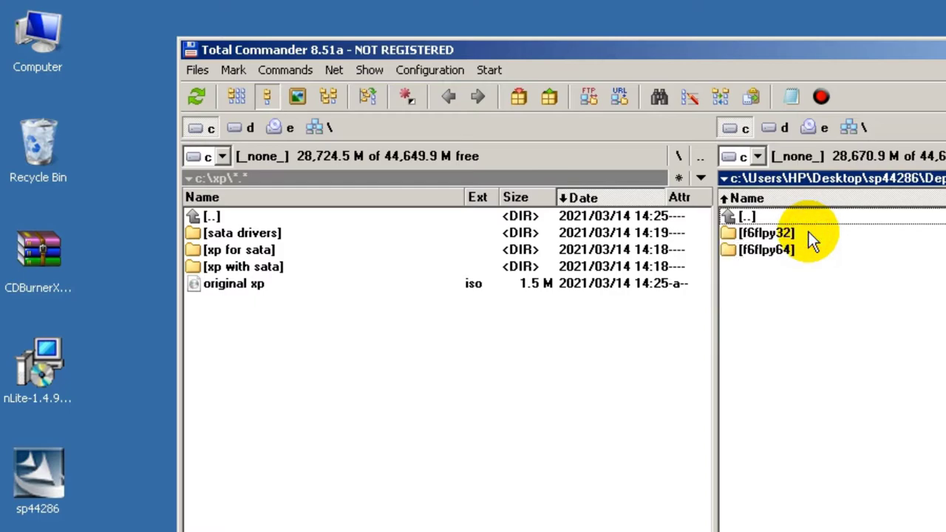
Step: Copy the f6flpy32 driver folder from Deployment into c:\xp\sata drivers
double_click(277, 233)
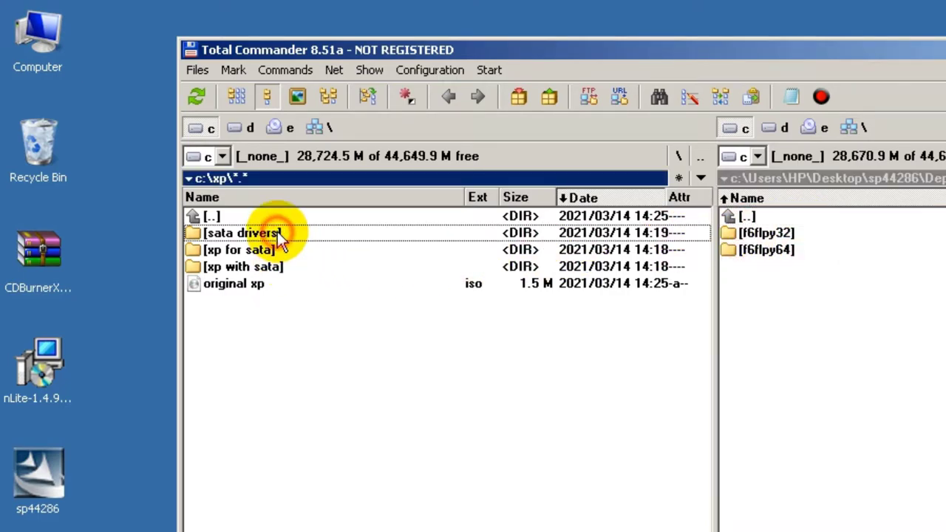
left_click(790, 235)
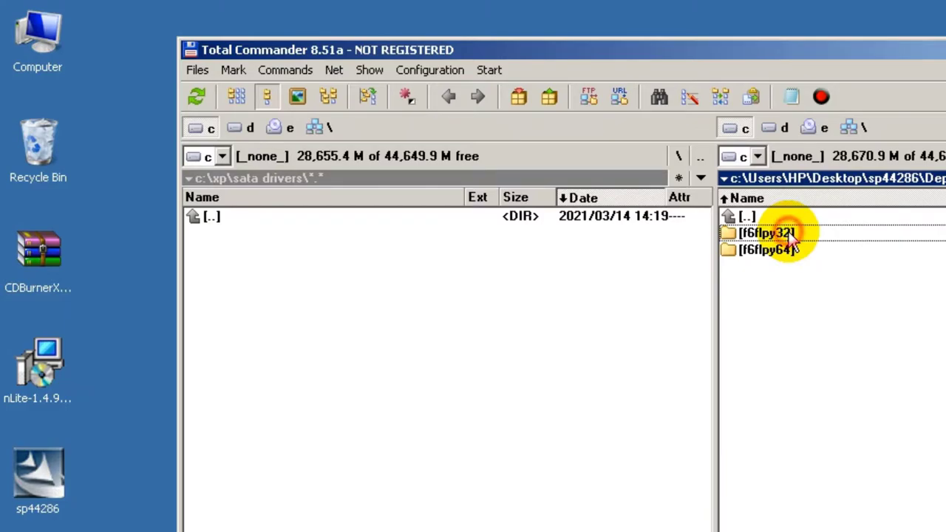
double_click(789, 233)
double_click(792, 221)
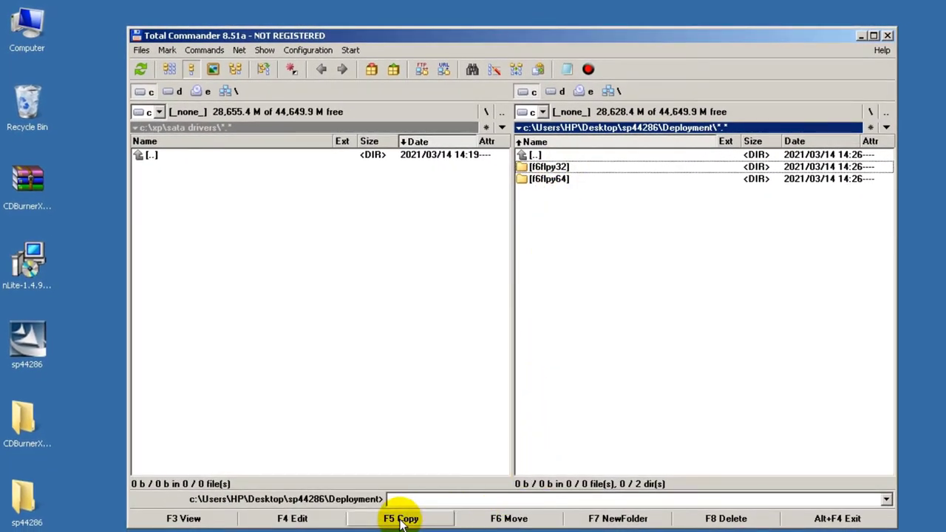
left_click(401, 521)
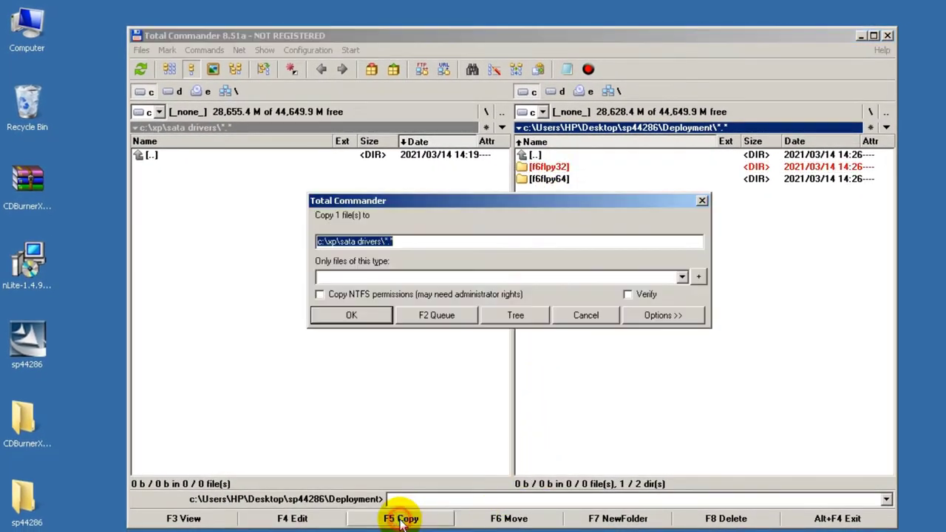
left_click(355, 316)
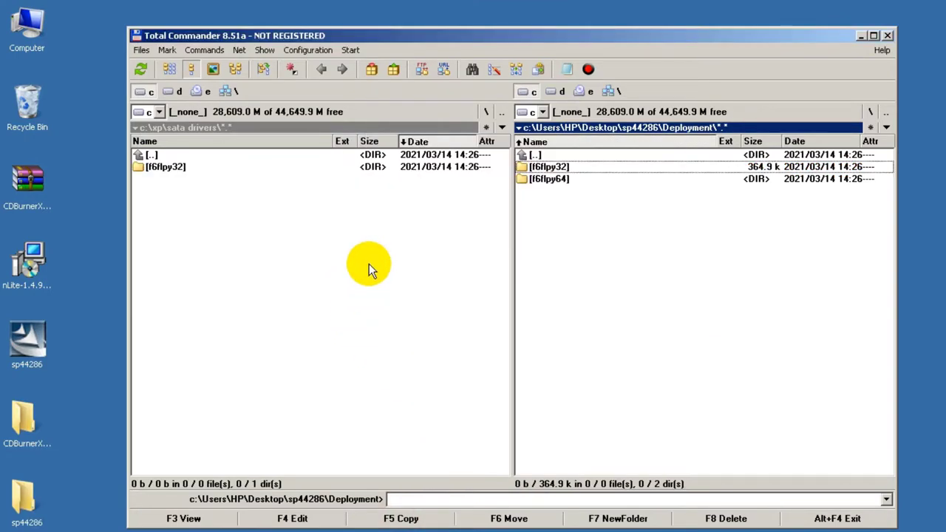
Step: Install nLite from its desktop setup file in English, accepting the license agreement and using the full installation with a desktop shortcut
double_click(41, 279)
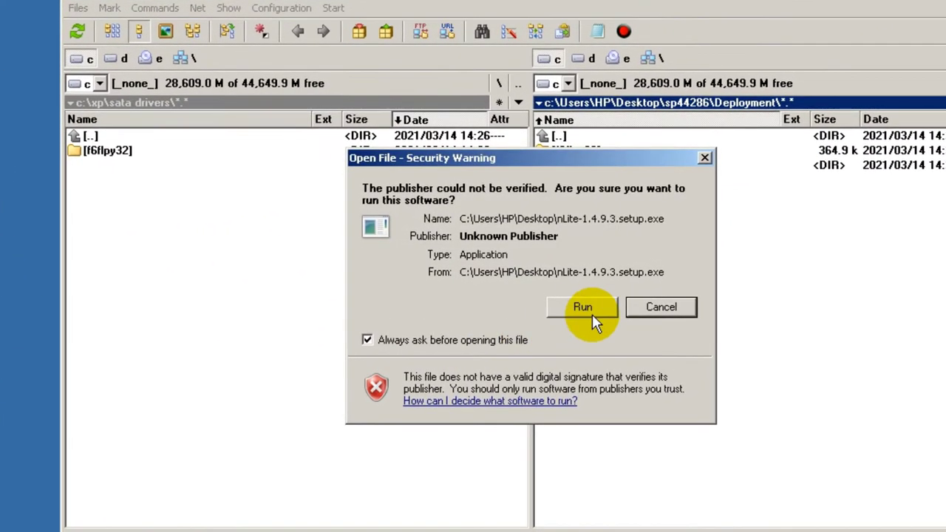
left_click(561, 299)
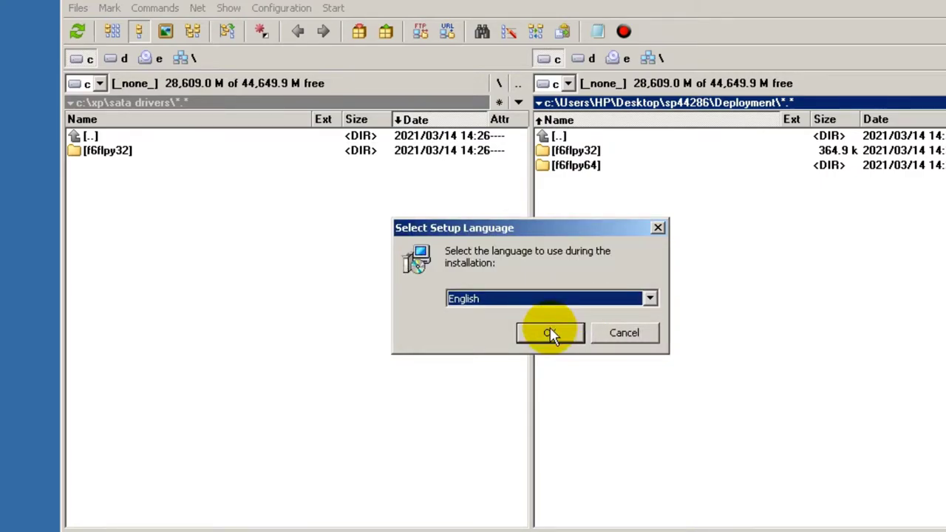
left_click(549, 332)
left_click(634, 440)
left_click(396, 384)
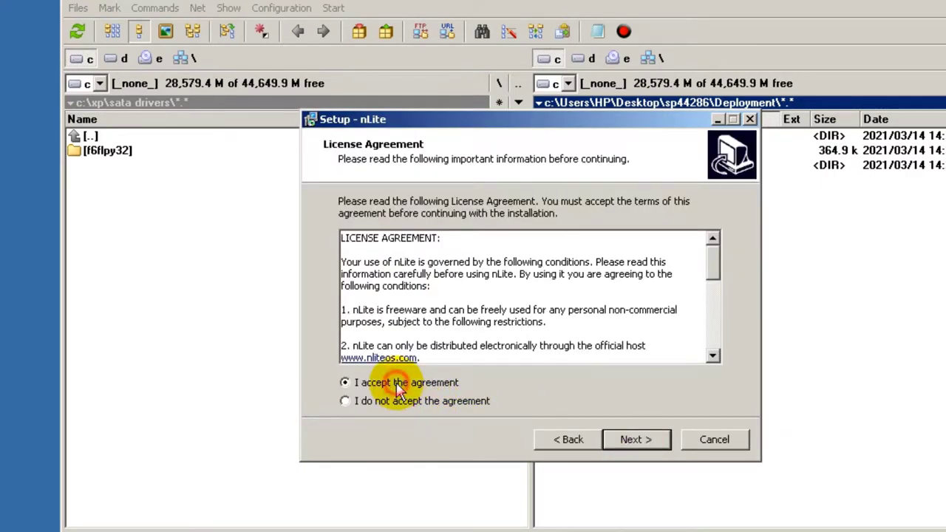
left_click(632, 441)
left_click(634, 441)
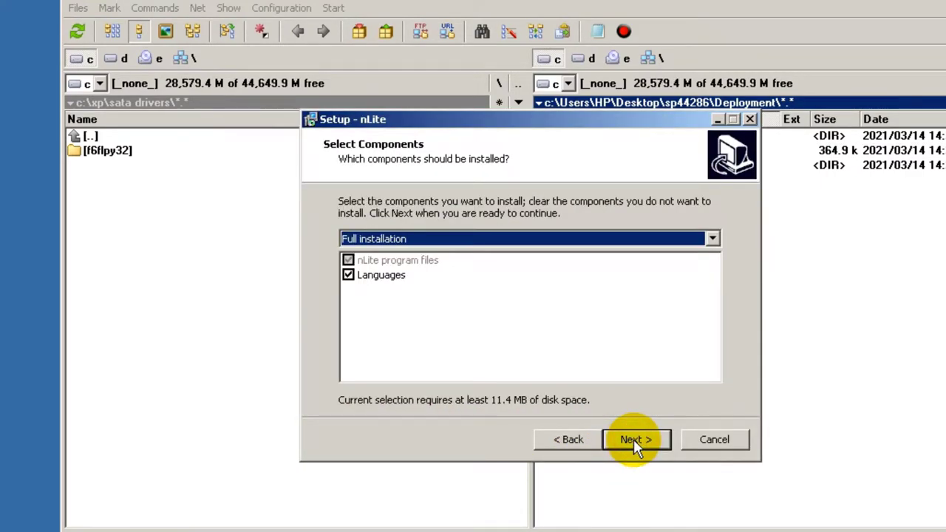
left_click(633, 439)
left_click(411, 260)
left_click(638, 431)
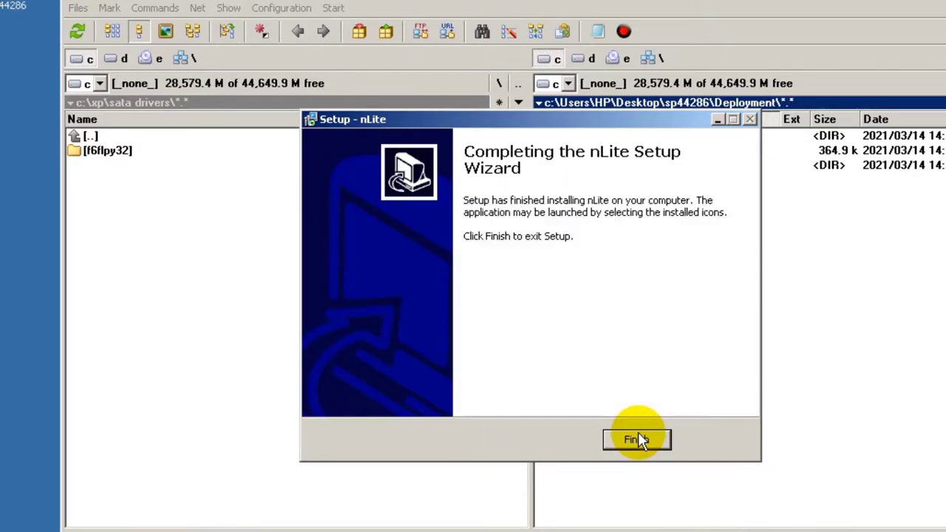
left_click(638, 437)
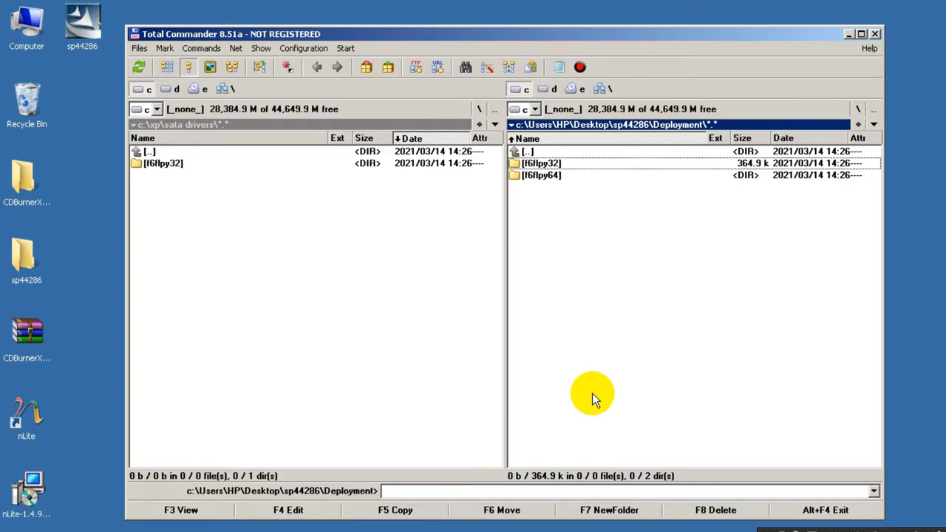
Step: Minimize the file manager, return to the disc copy, and exit CDBurnerXP once the ISO extraction completes
left_click(849, 34)
left_click(822, 67)
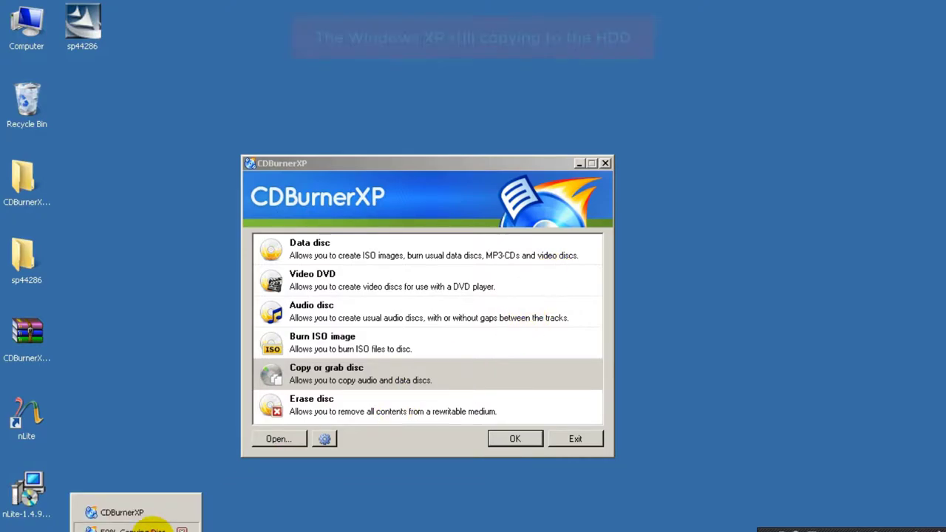
left_click(140, 530)
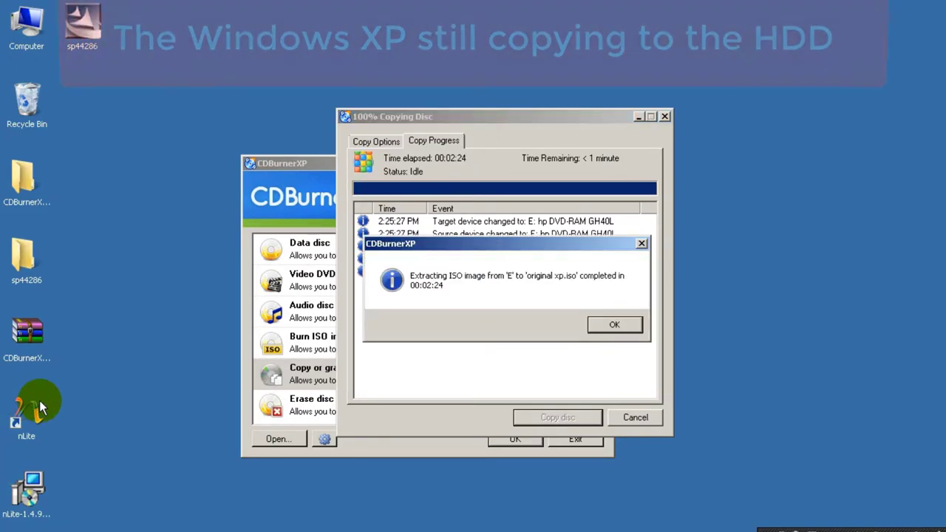
left_click(617, 325)
left_click(637, 419)
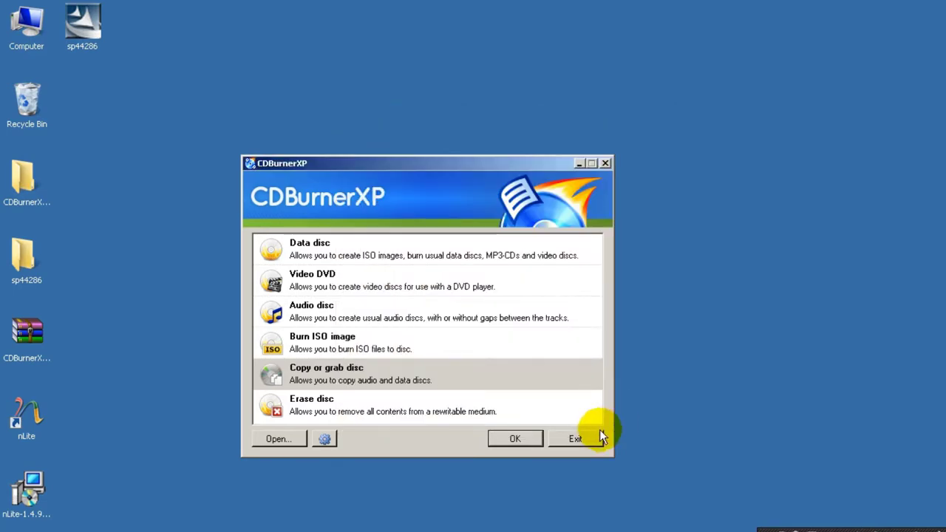
left_click(576, 438)
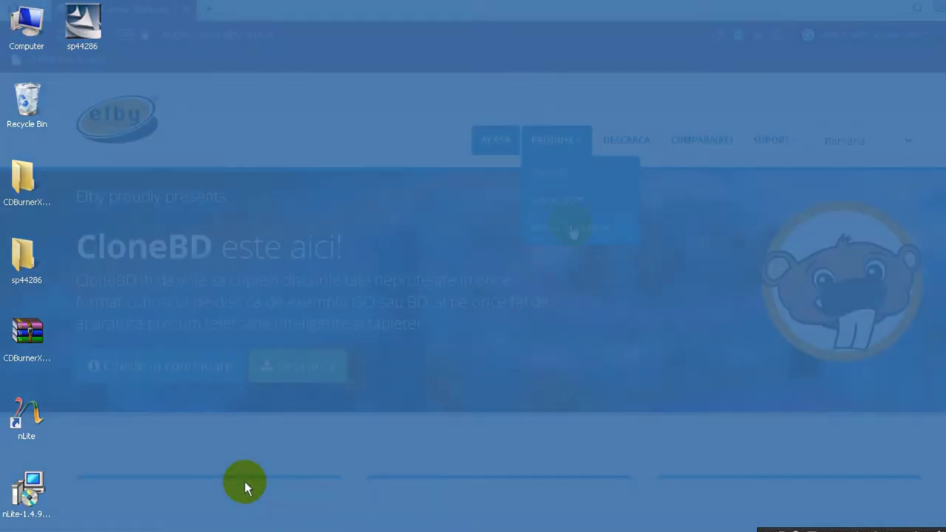
Step: Open the Virtual CloneDrive product page on the Elby website in the browser and save its installer to the desktop
left_click(566, 229)
scroll(384, 360, "down", 5)
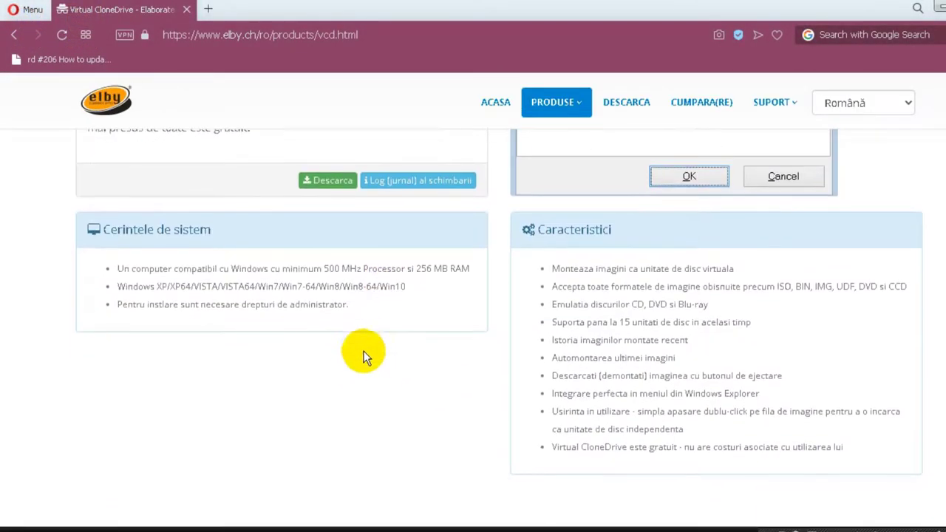
scroll(354, 327, "up", 3)
left_click(337, 336)
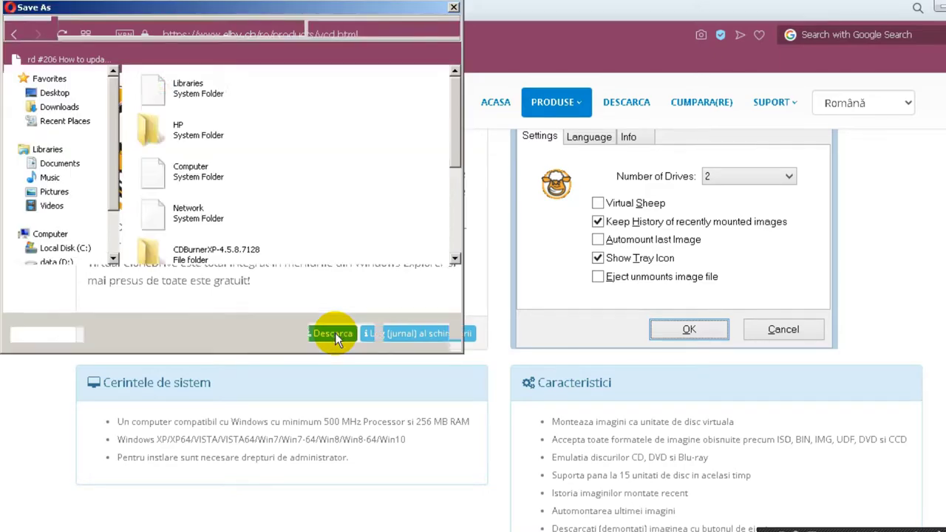
left_click(336, 334)
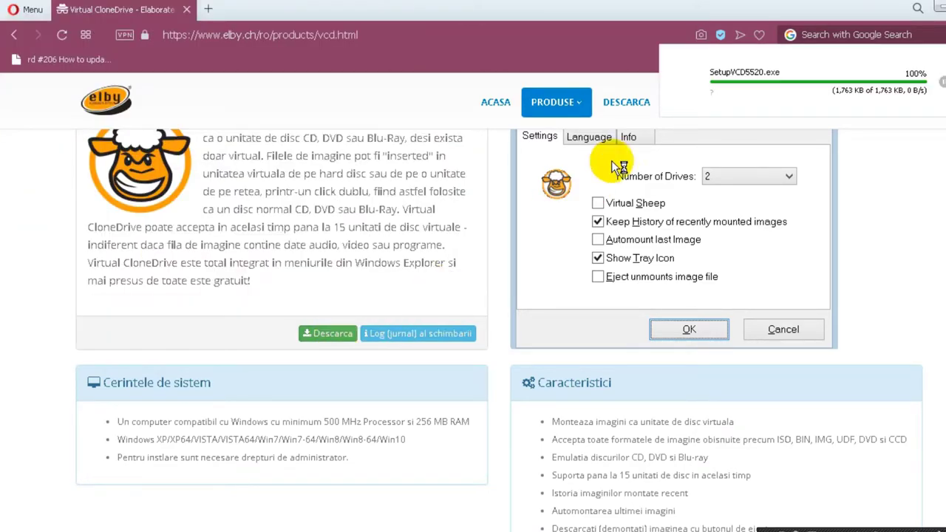
Step: Install Virtual CloneDrive from the downloaded SetupVCD5520.exe into its default directory, allowing the Elaborate Bytes storage controller driver
left_click(739, 78)
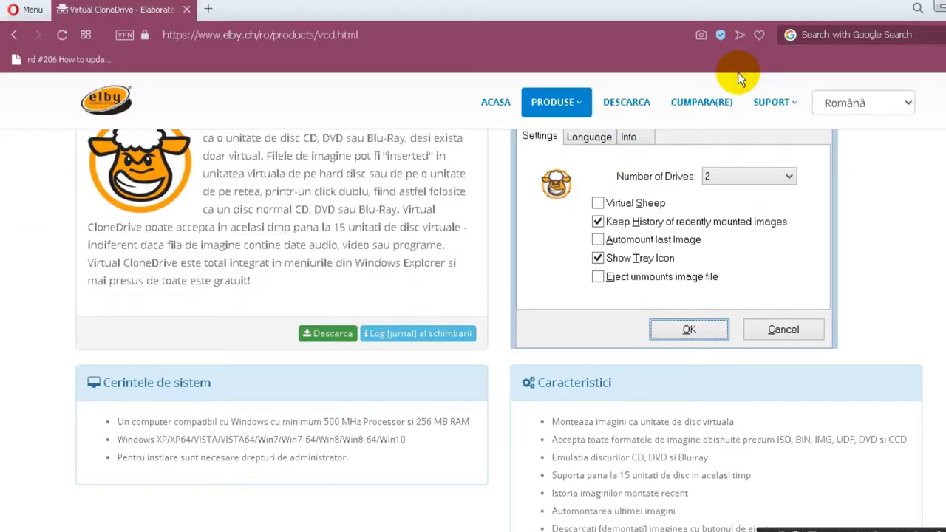
left_click(549, 294)
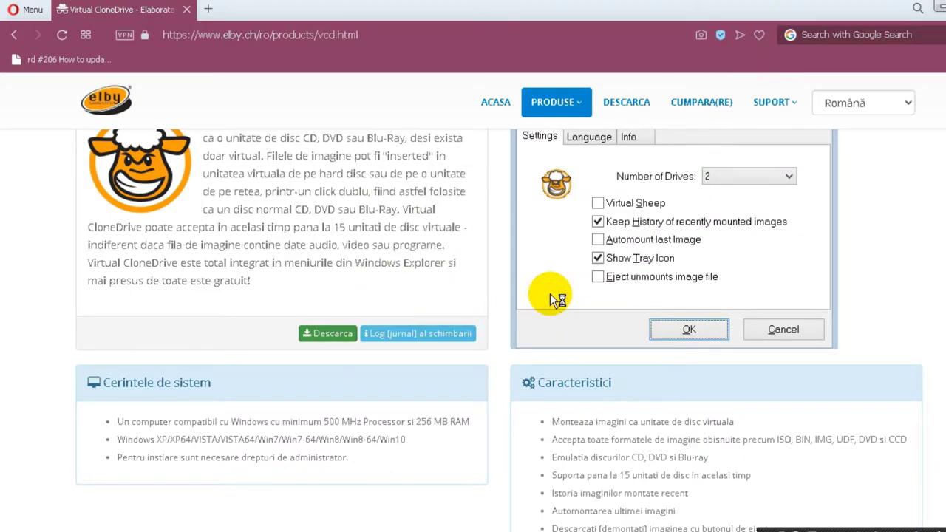
left_click(614, 363)
left_click(615, 362)
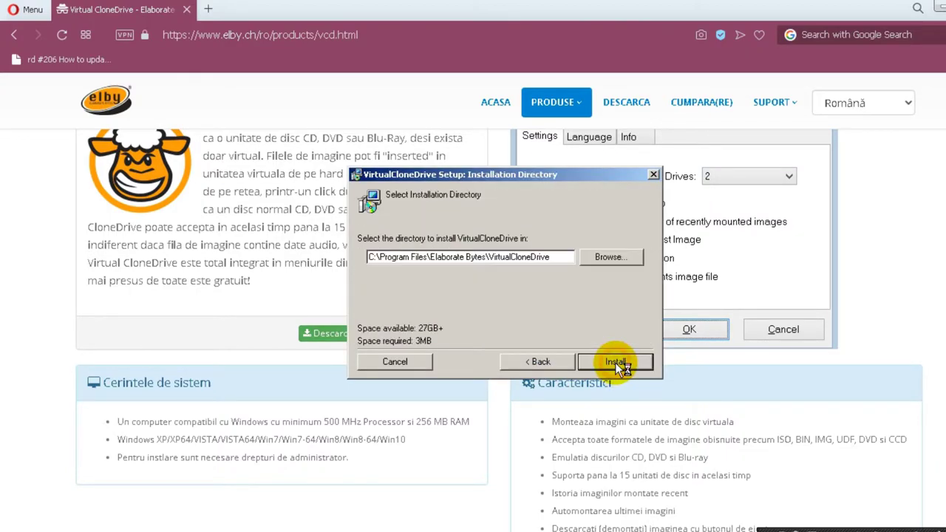
left_click(615, 362)
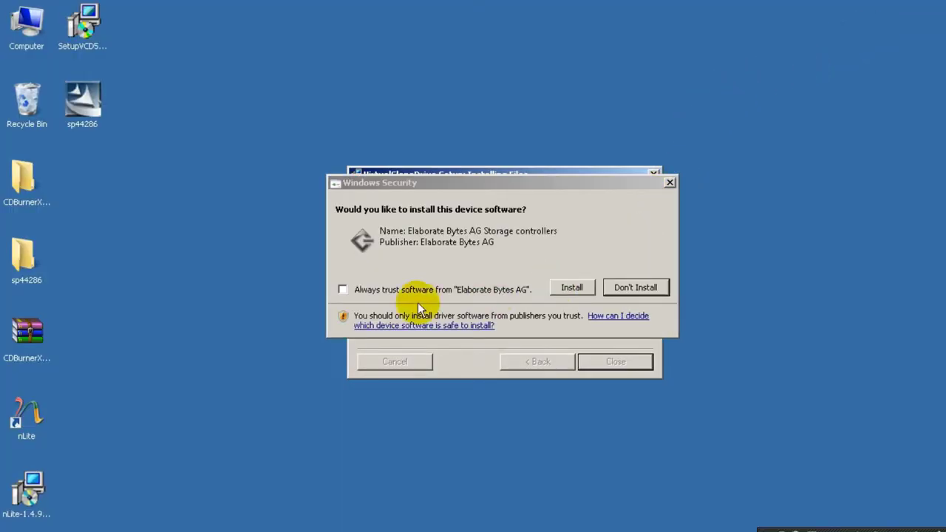
left_click(571, 288)
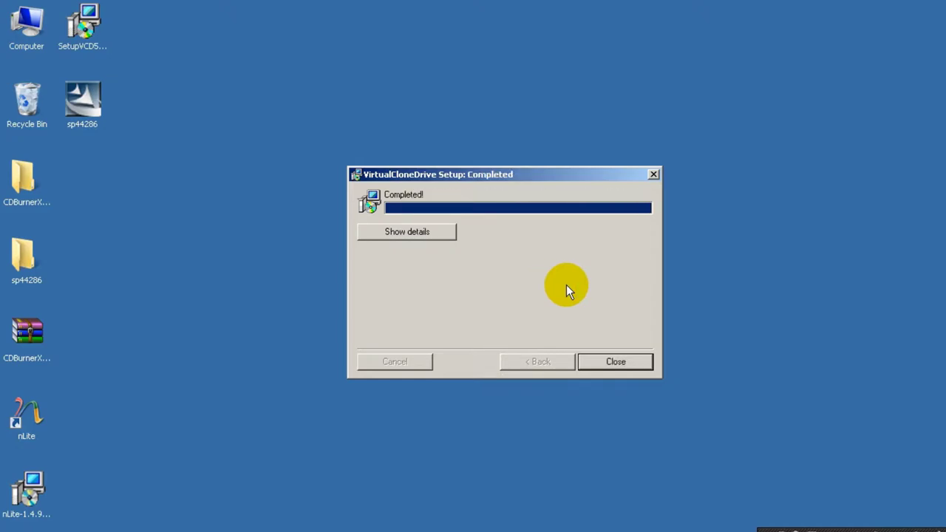
left_click(612, 364)
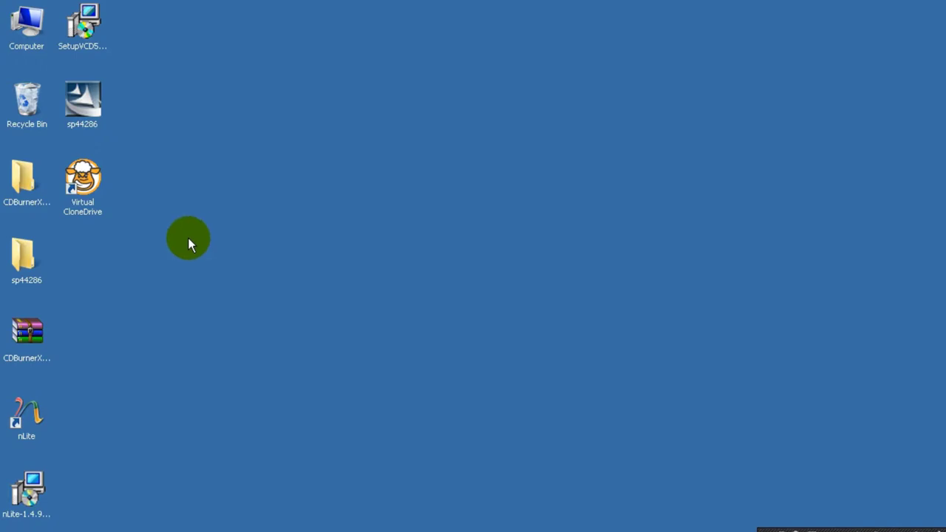
Step: Mount the original xp ISO from c:\xp in Total Commander, view the contents of virtual drive f, and minimize the file manager
left_click(63, 522)
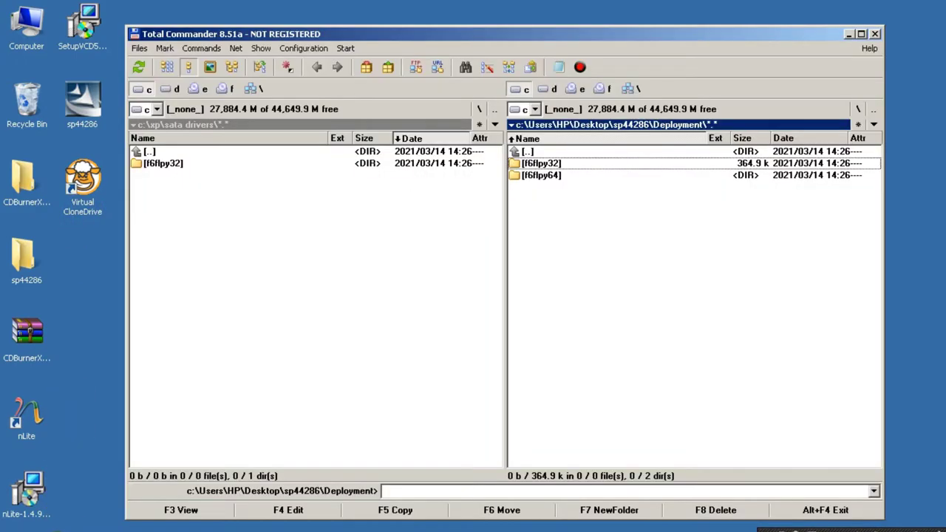
double_click(157, 152)
left_click(160, 198)
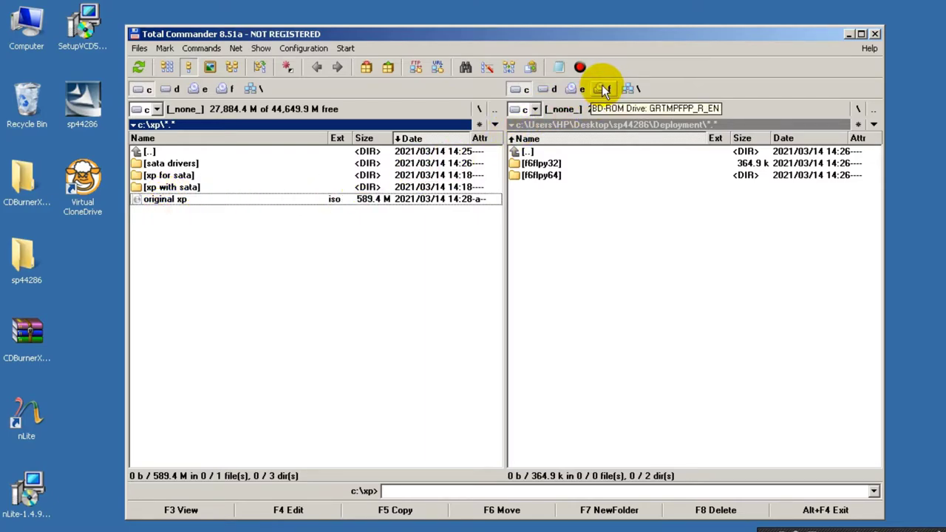
left_click(603, 88)
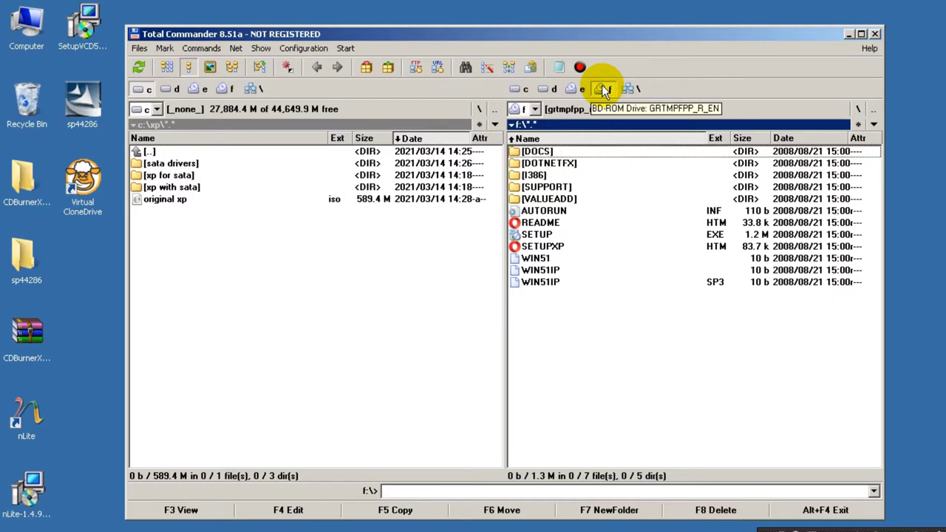
left_click(850, 33)
Step: Start nLite with C:\xp\xp for sata as the Windows installation source and continue without importing a preset
left_click(29, 417)
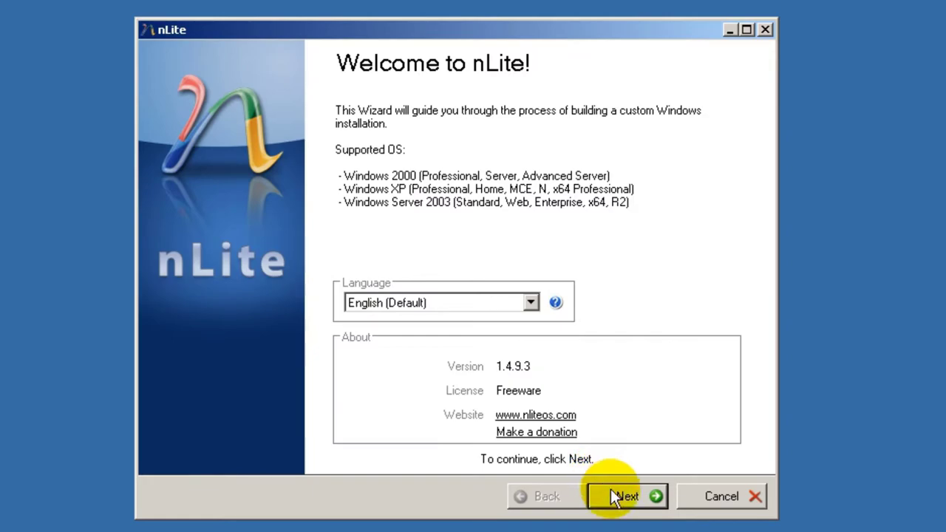
left_click(627, 496)
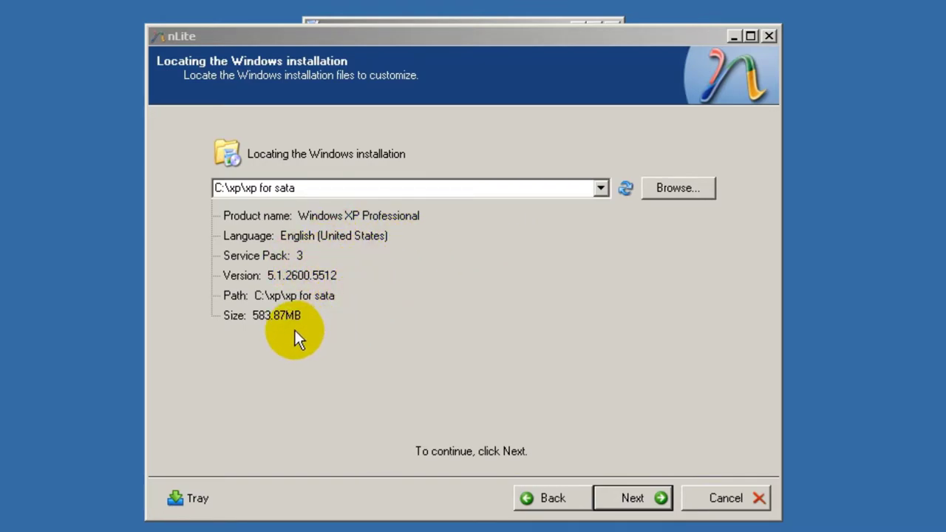
left_click(625, 501)
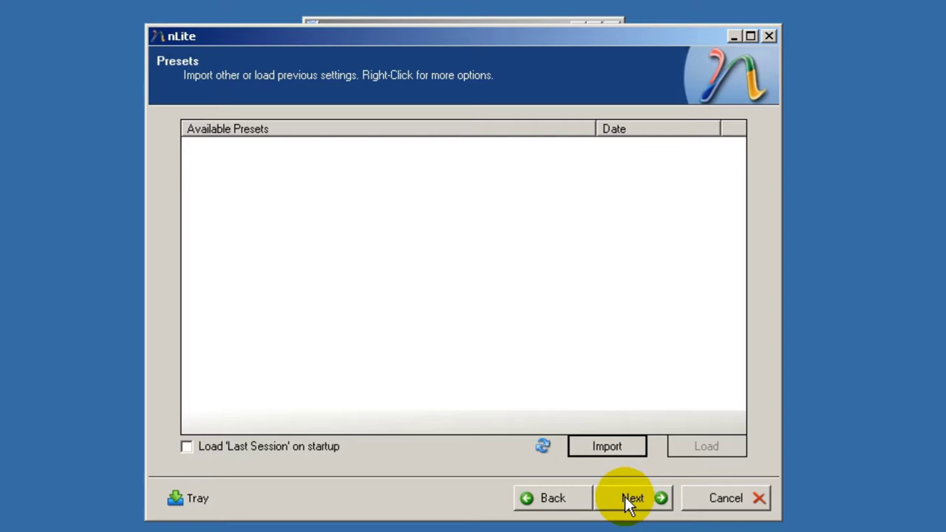
left_click(626, 500)
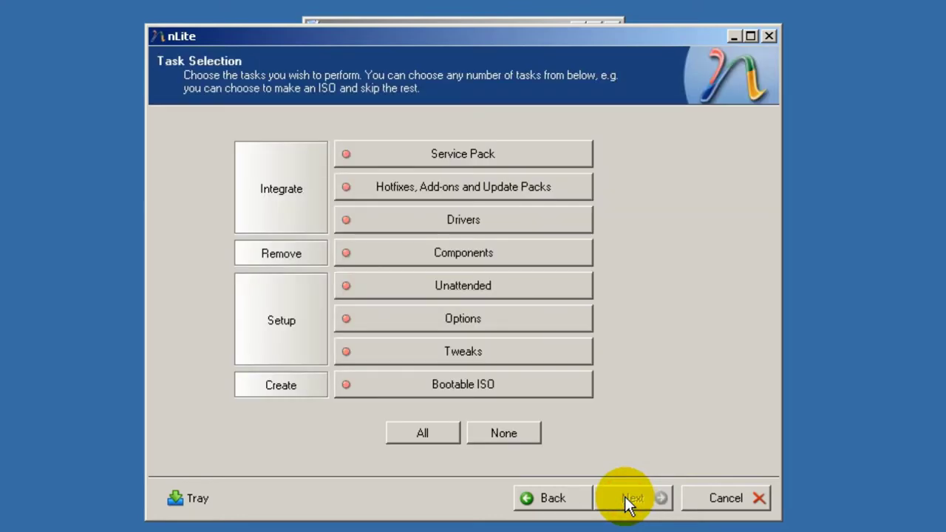
Step: Select the Drivers and Bootable ISO tasks and proceed to driver integration
left_click(558, 220)
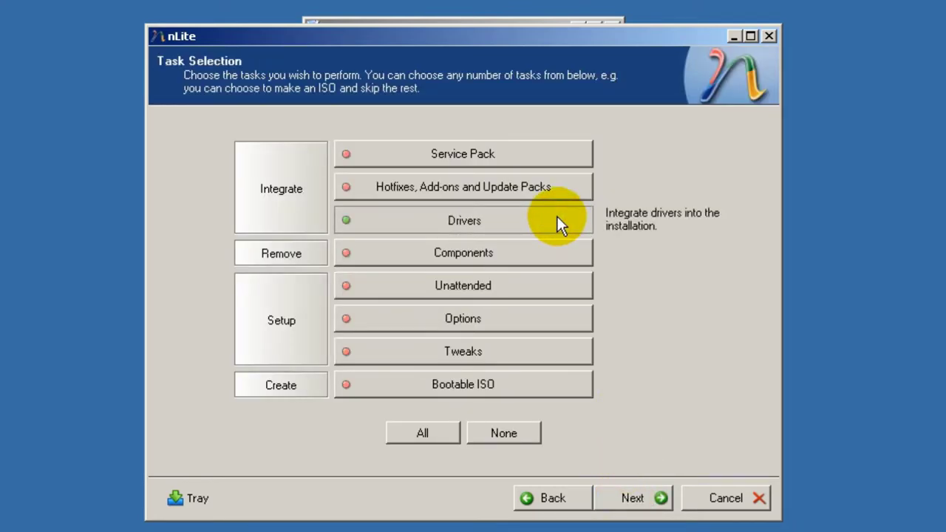
left_click(576, 387)
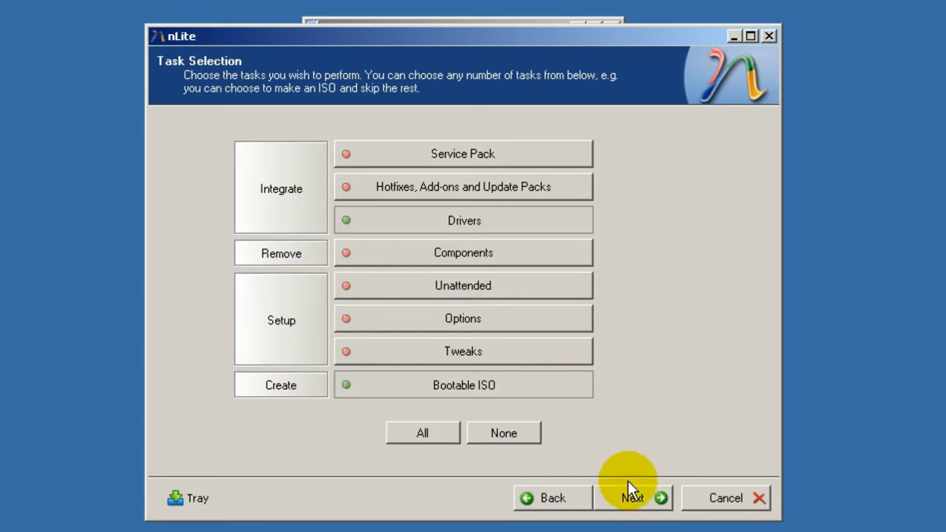
left_click(631, 501)
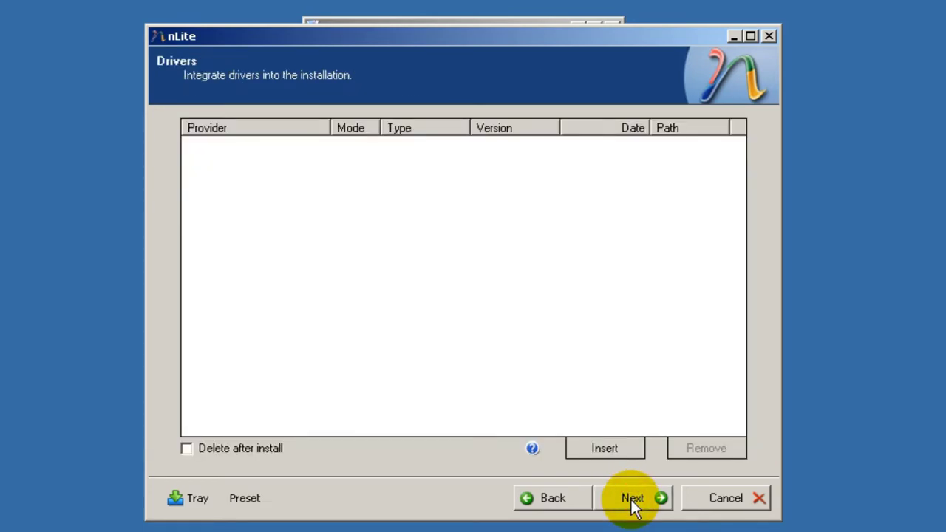
Step: Insert a multiple driver folder, choosing C:\xp\sata drivers\f6flpy32 as the driver to integrate
left_click(605, 449)
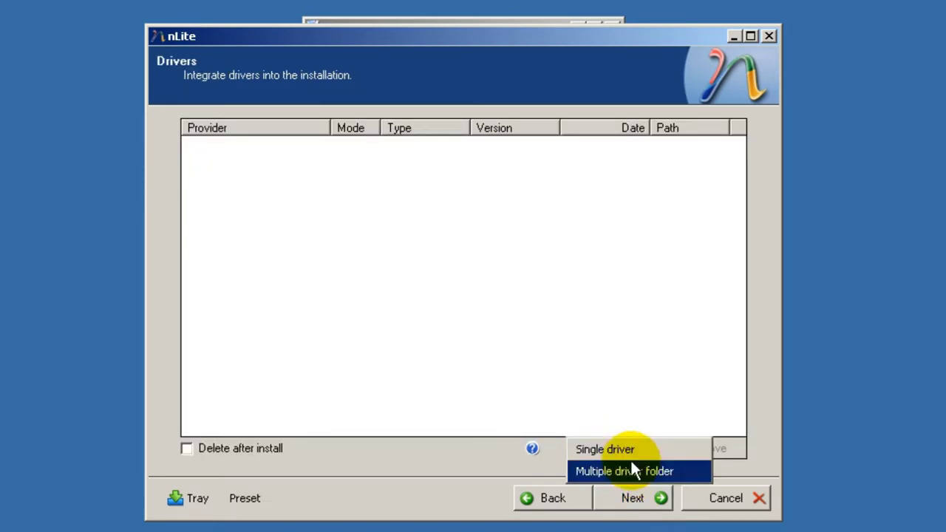
left_click(633, 471)
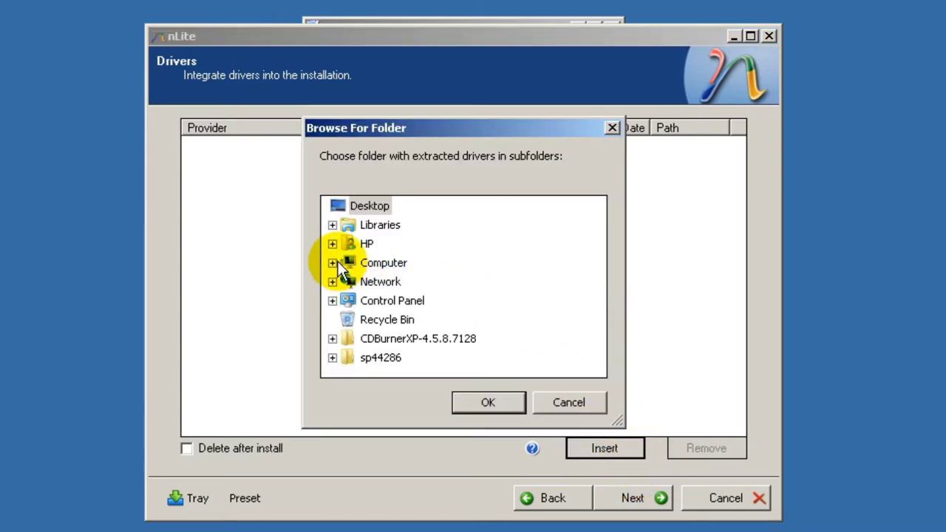
left_click(332, 263)
left_click(362, 319)
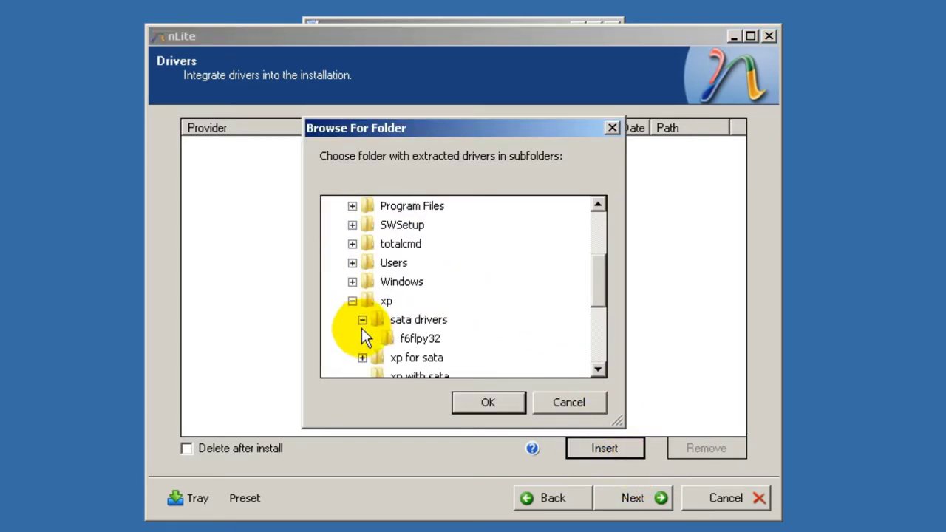
left_click(436, 343)
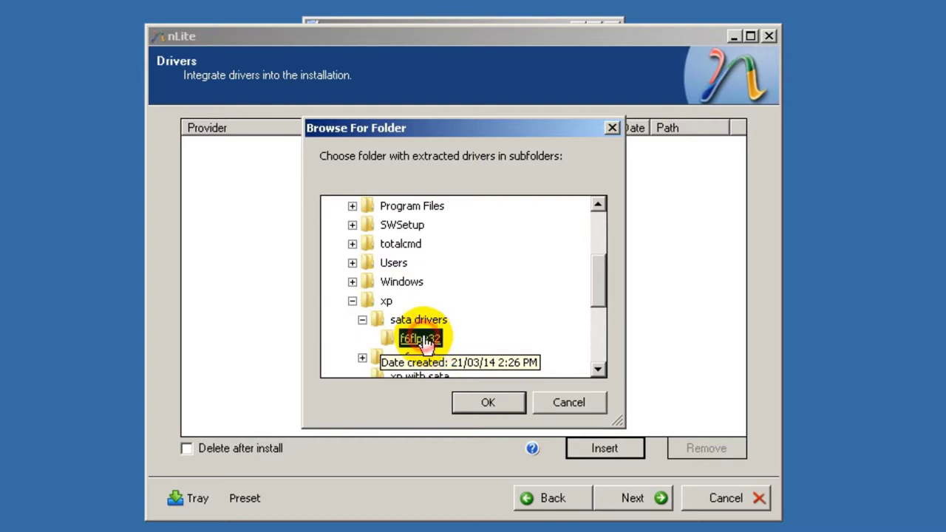
left_click(475, 398)
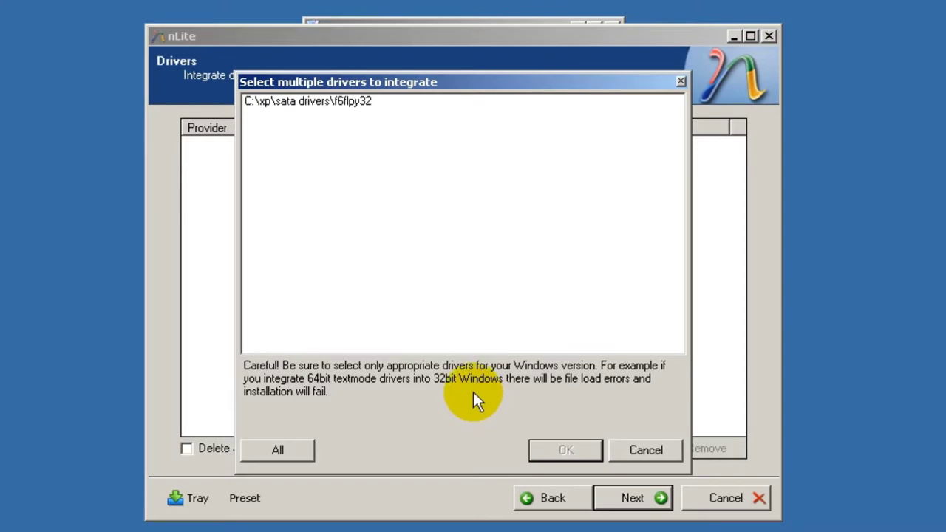
left_click(350, 102)
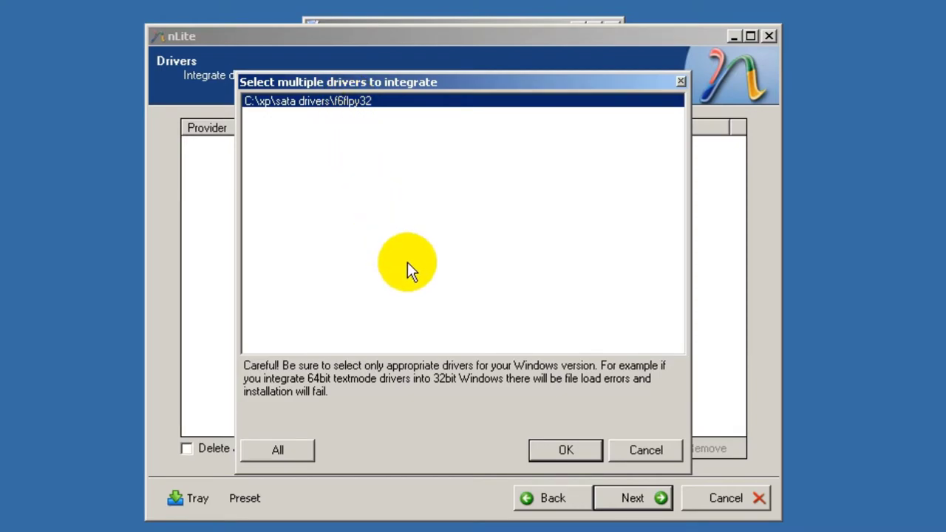
left_click(566, 453)
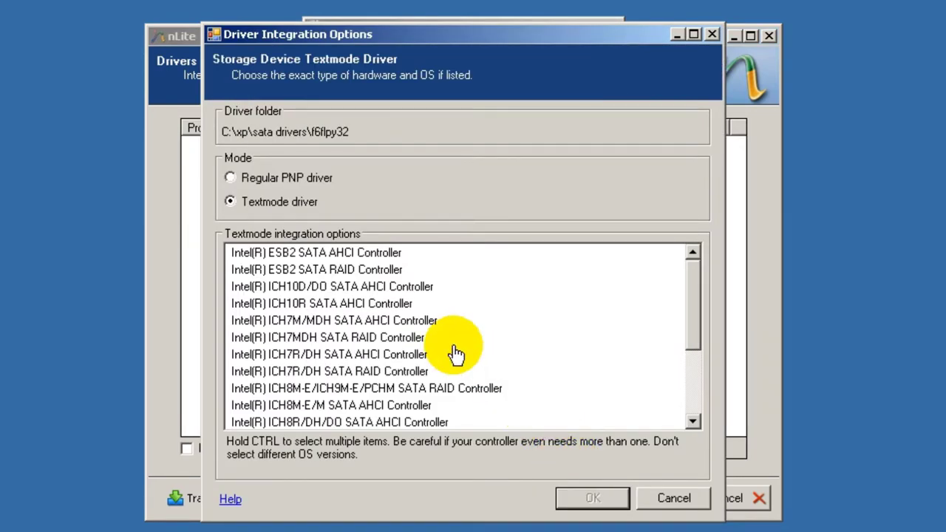
Step: Integrate all listed Intel SATA AHCI and RAID controllers as textmode drivers
left_click(313, 254)
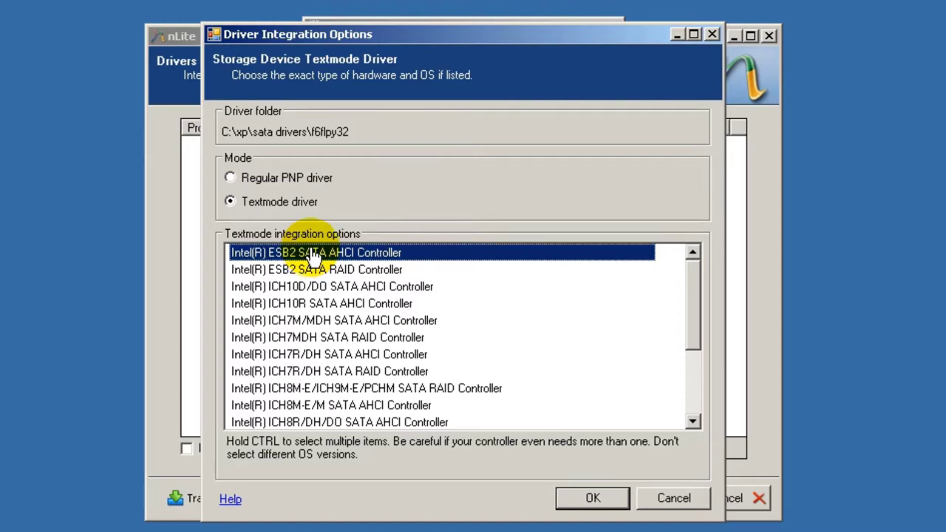
key("ctrl+a")
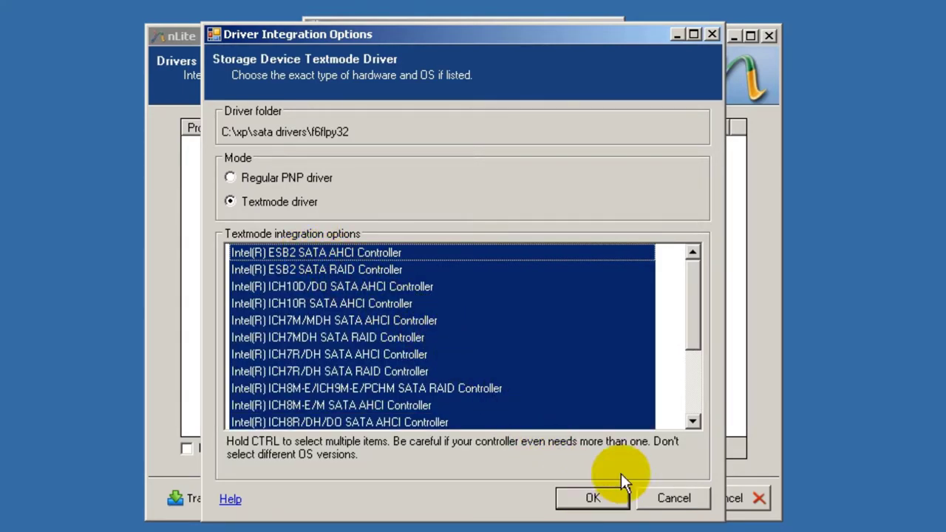
left_click_drag(688, 320, 689, 388)
left_click(591, 499)
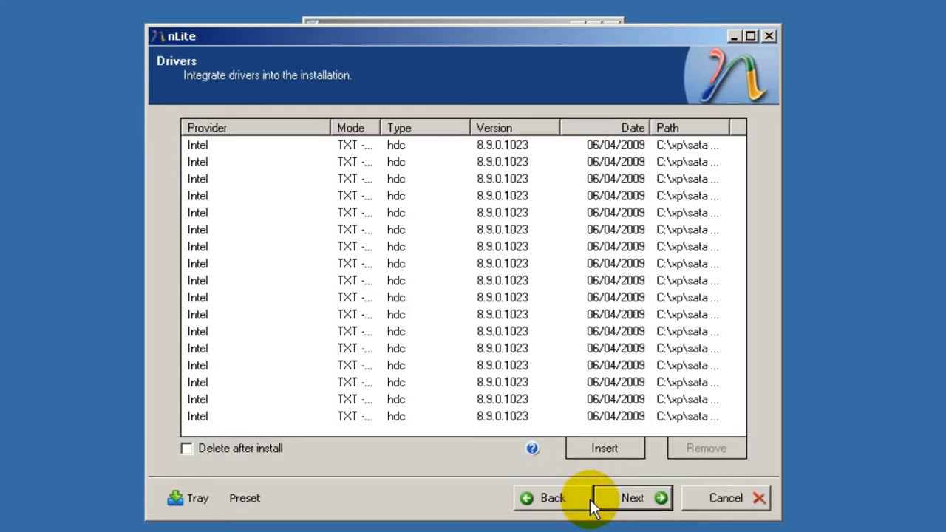
Step: Apply the driver integration to the installation and continue to the bootable ISO creation once processing finishes
left_click(632, 499)
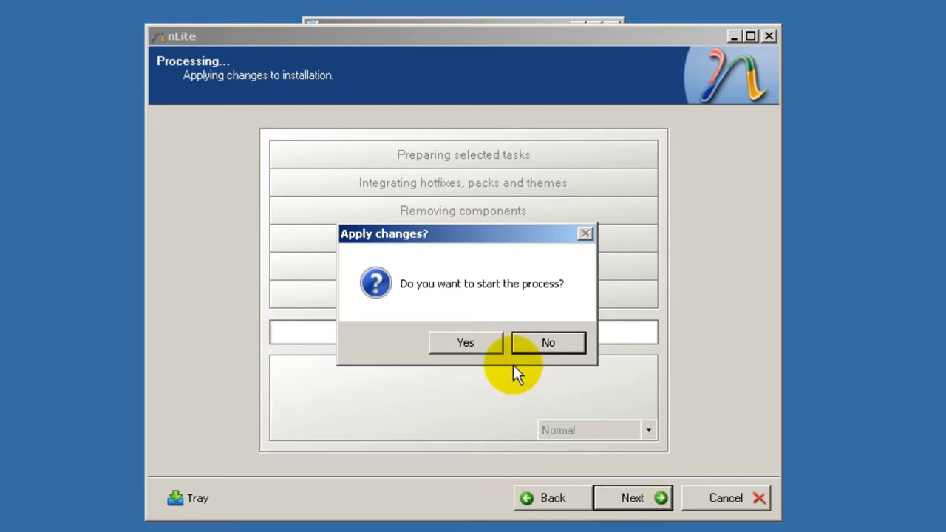
left_click(468, 345)
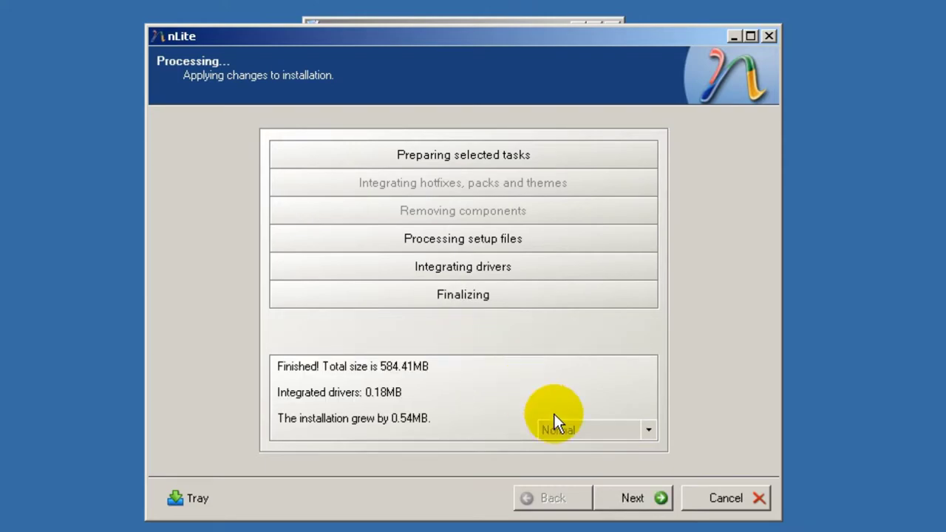
left_click(636, 502)
Step: Set the bootable ISO's label to xpsp3sata
left_click_drag(249, 220, 189, 223)
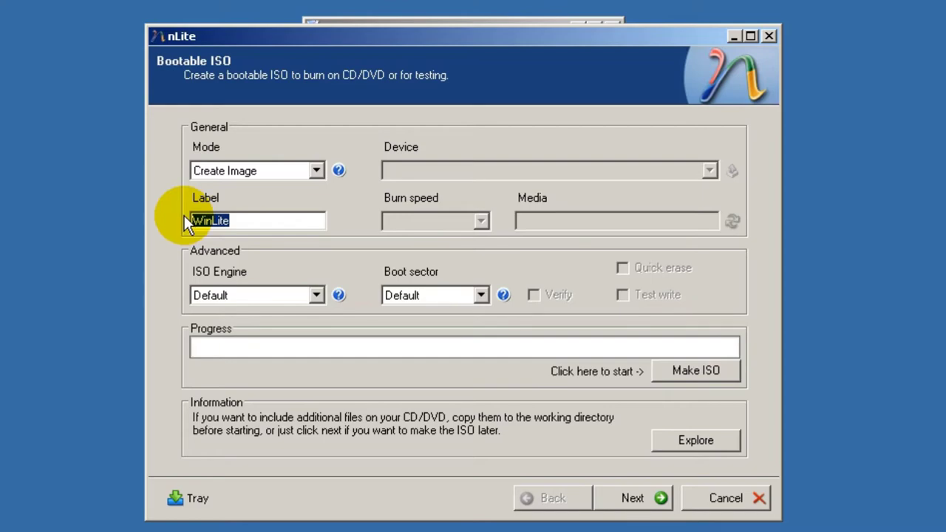
type("xp")
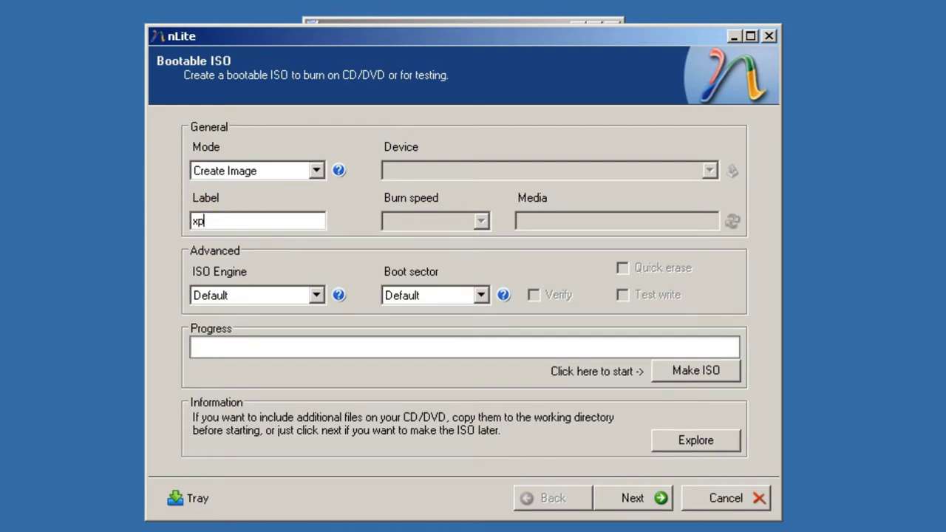
type("sp3sata")
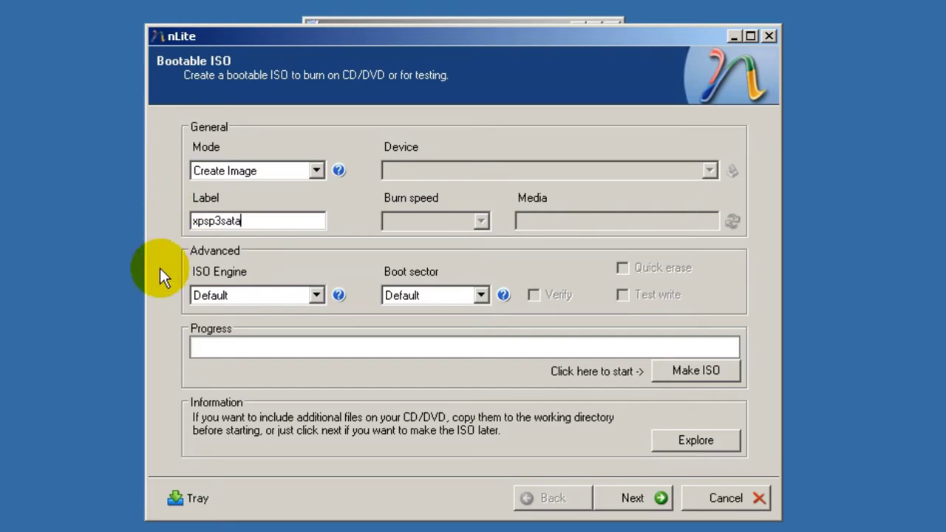
Step: Make the bootable ISO, saving it as xpsp3withsata in C:\xp\xp with sata, and continue once writing finishes
left_click(698, 373)
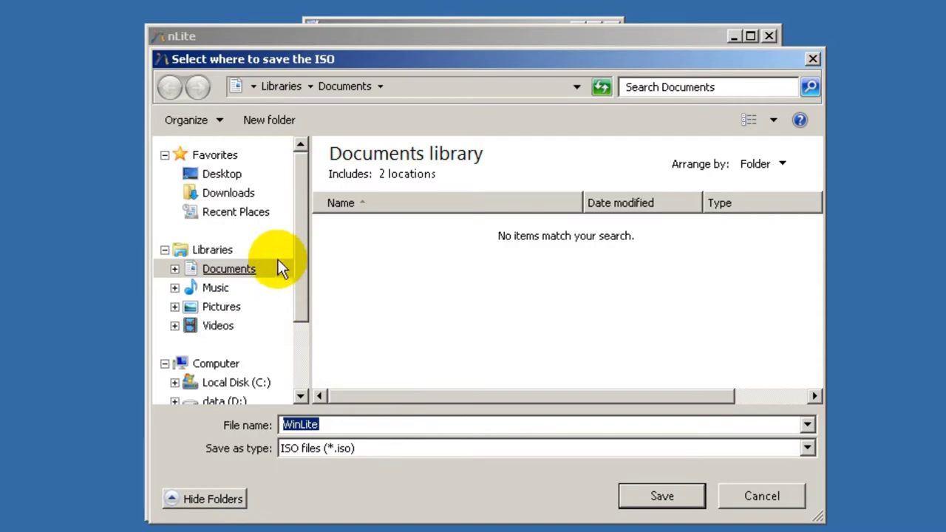
left_click(219, 383)
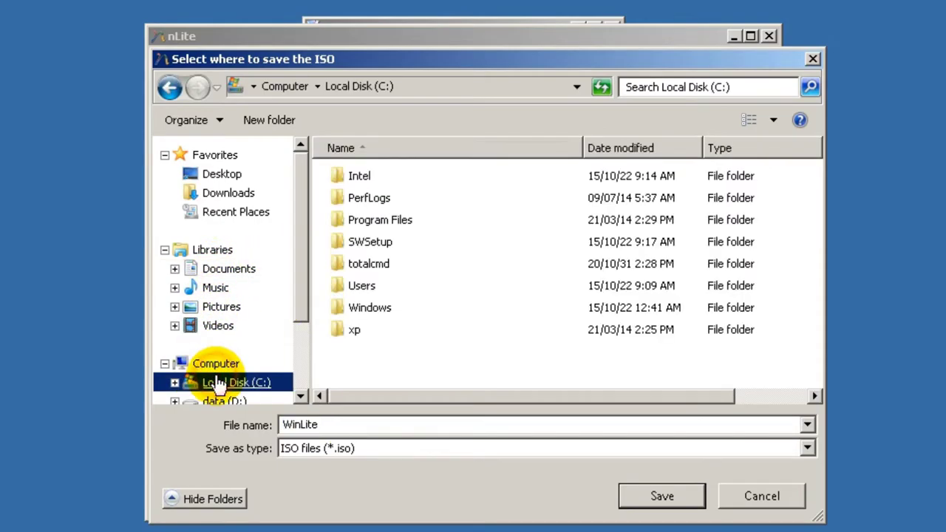
double_click(345, 329)
double_click(393, 228)
double_click(352, 426)
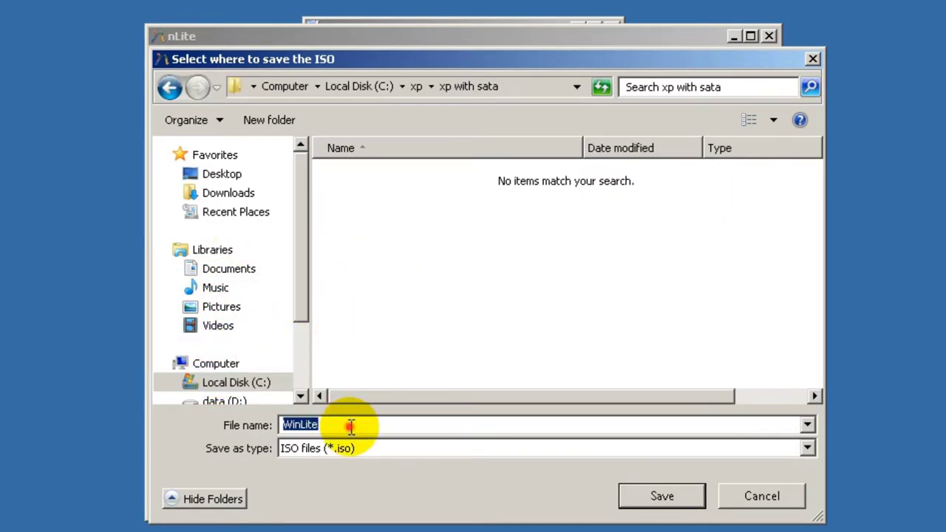
type("xpsp3withsata")
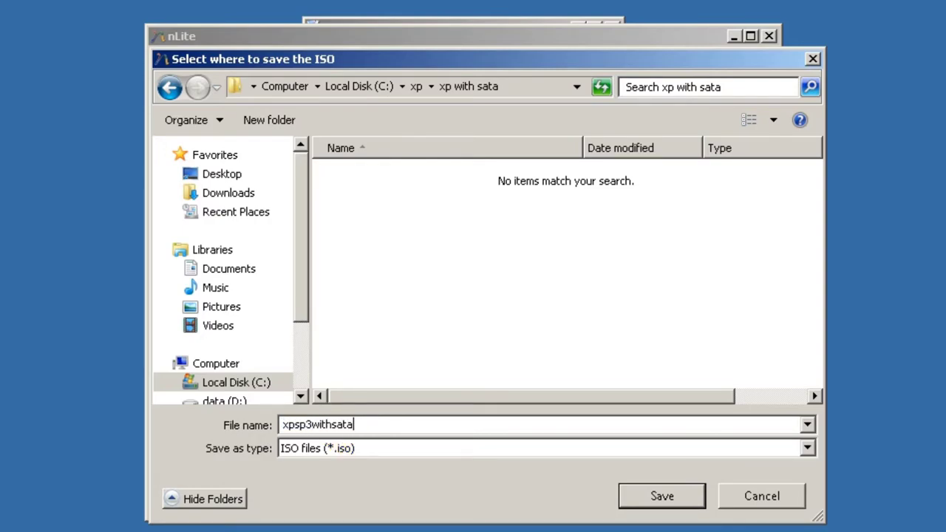
left_click(661, 509)
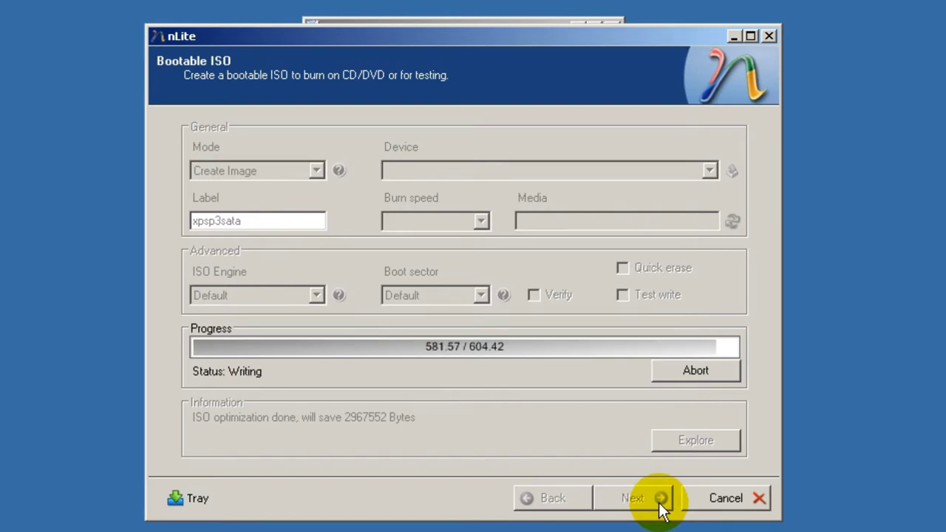
left_click(656, 499)
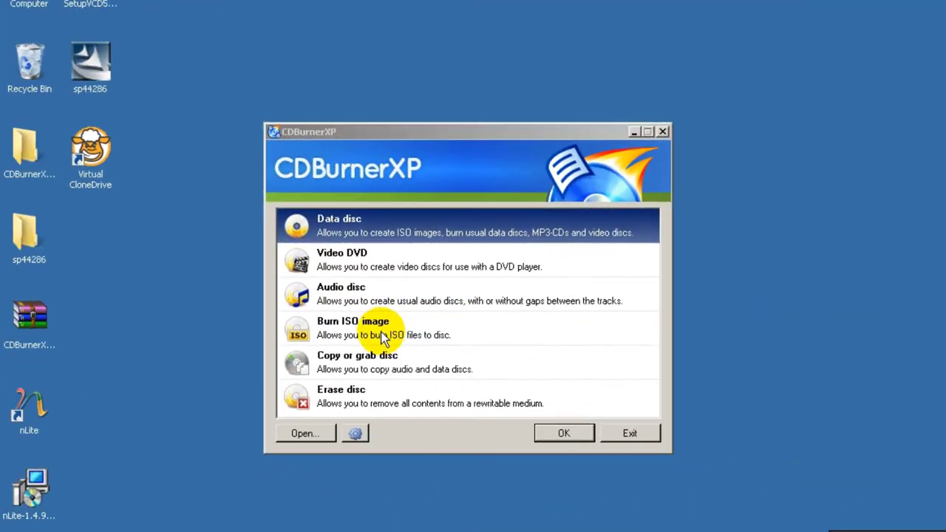
Step: Switch to CDBurnerXP and choose C:\xp\xp with sata\xpsp3withsata.iso as the ISO image to burn
left_click(383, 336)
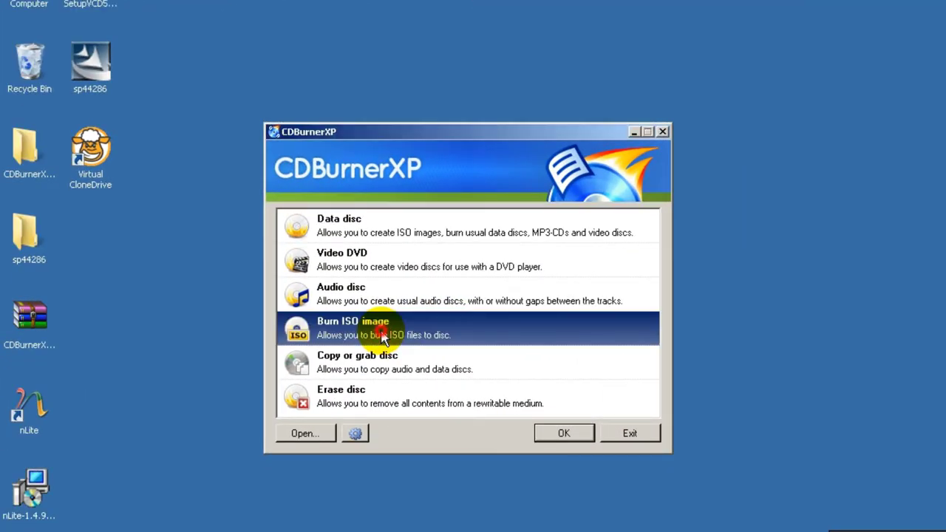
left_click(565, 433)
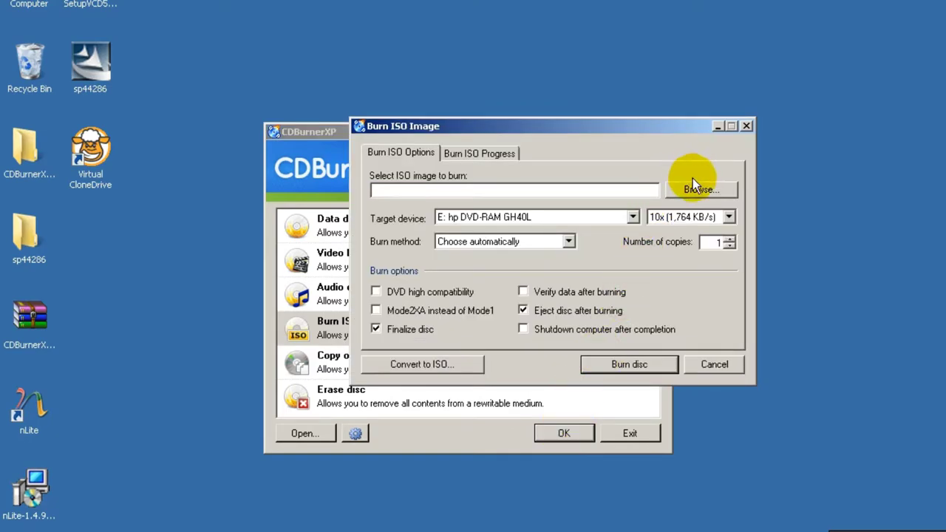
left_click(695, 189)
double_click(546, 275)
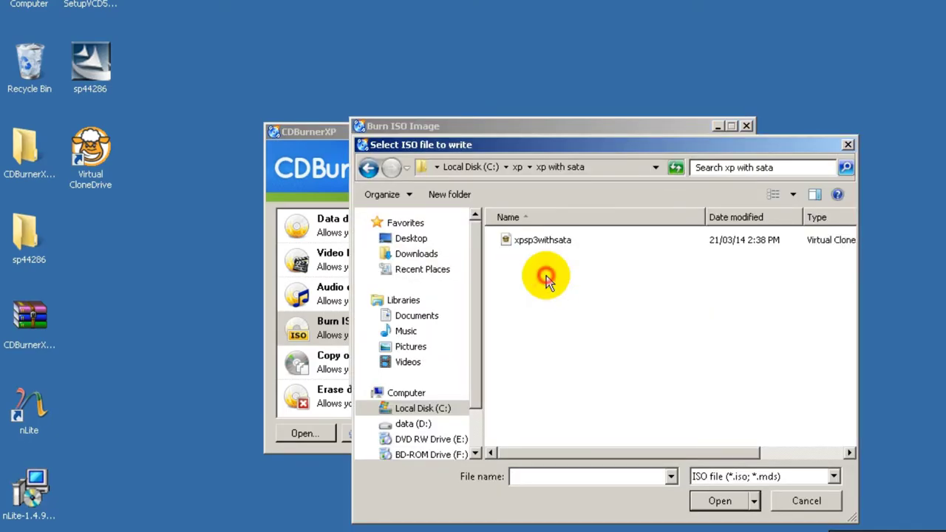
double_click(548, 244)
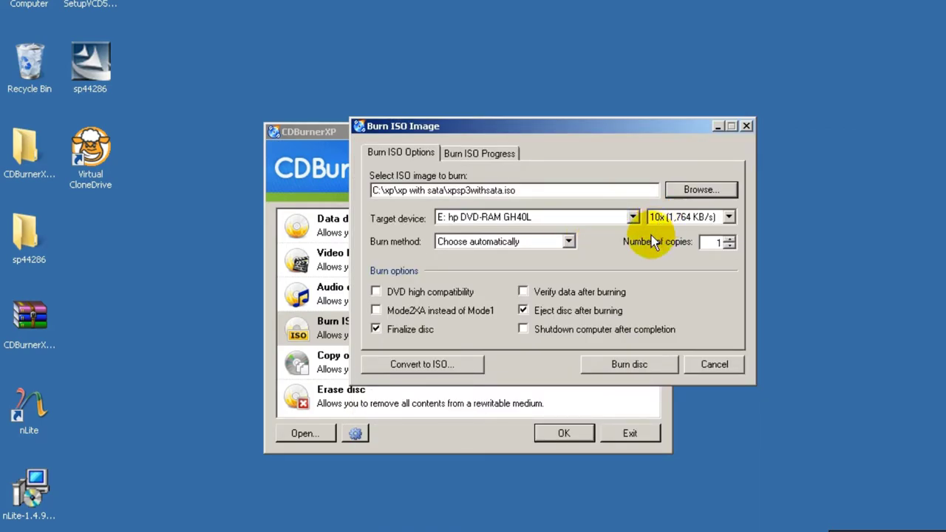
Step: Burn the selected ISO image to disc and close the burning program once writing completes
left_click(629, 363)
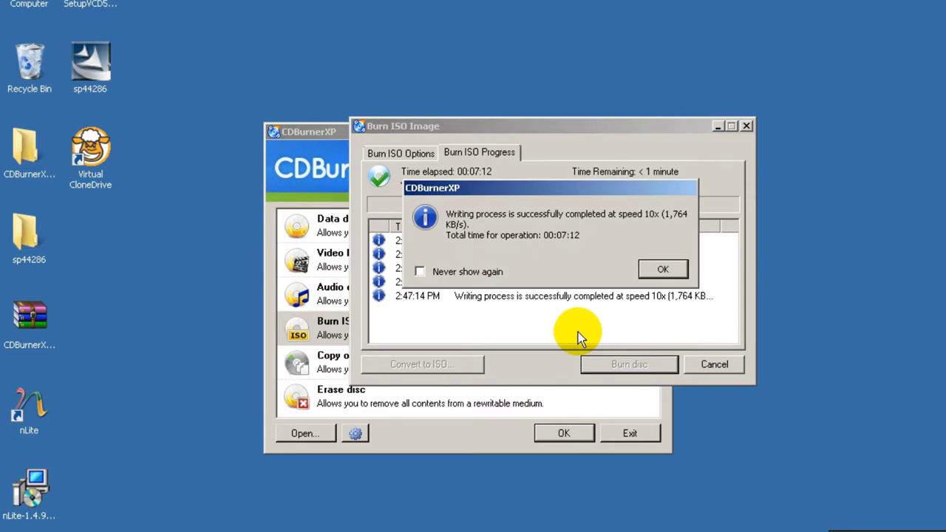
left_click(663, 269)
left_click(747, 129)
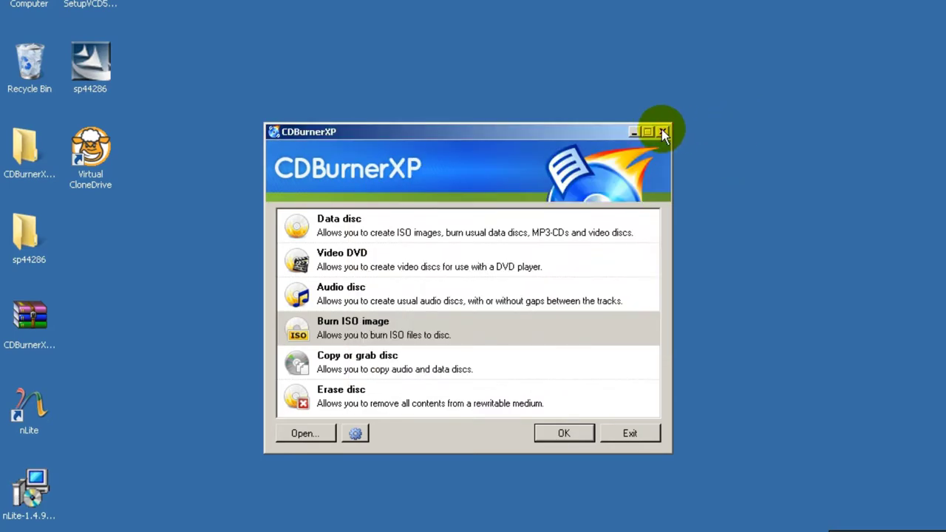
left_click(665, 131)
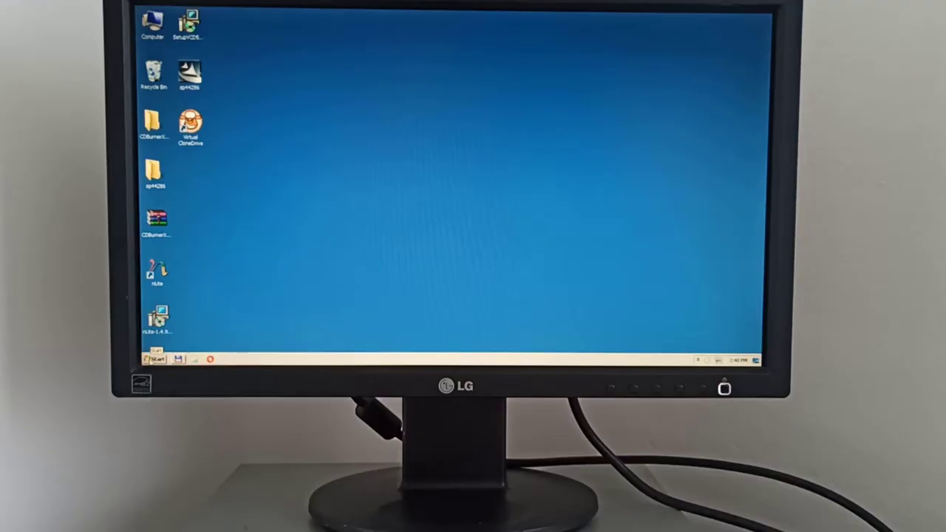
Step: Restart the computer and boot it from the CD-ROM
key("super")
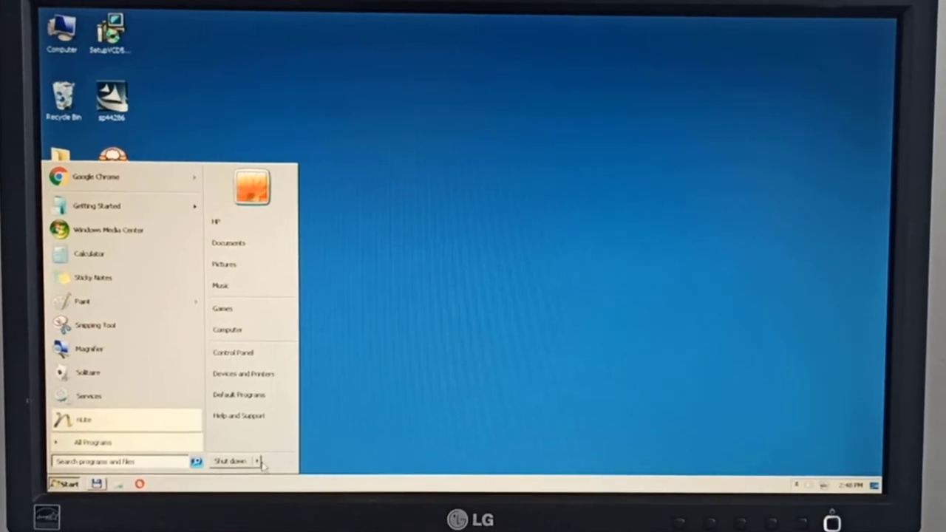
left_click(295, 356)
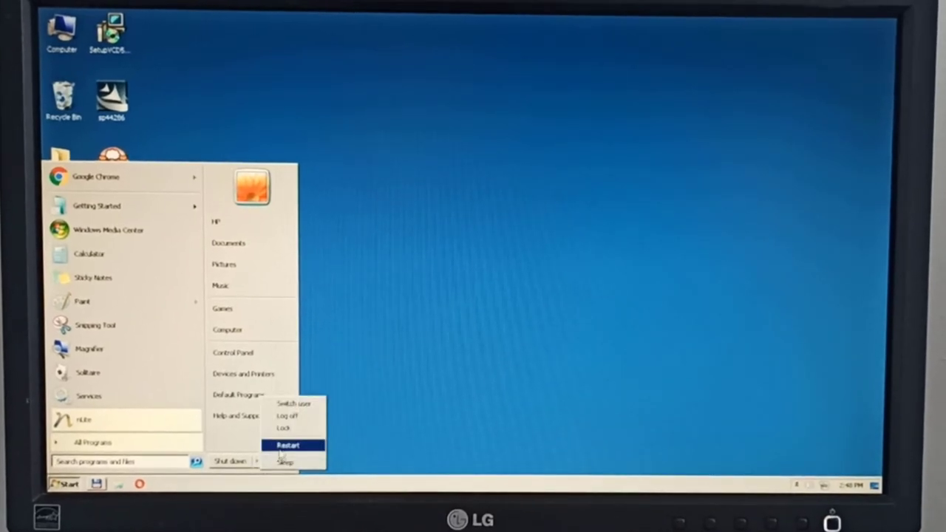
left_click(286, 446)
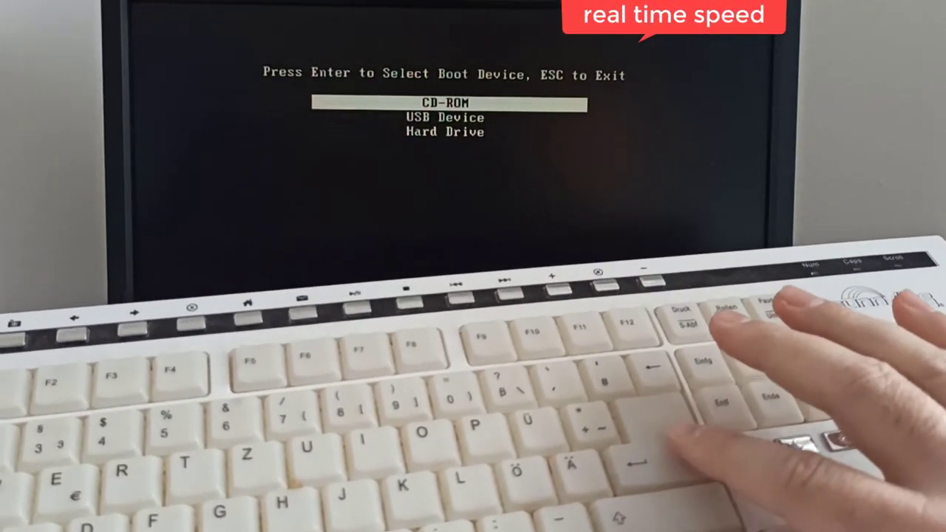
key("Return")
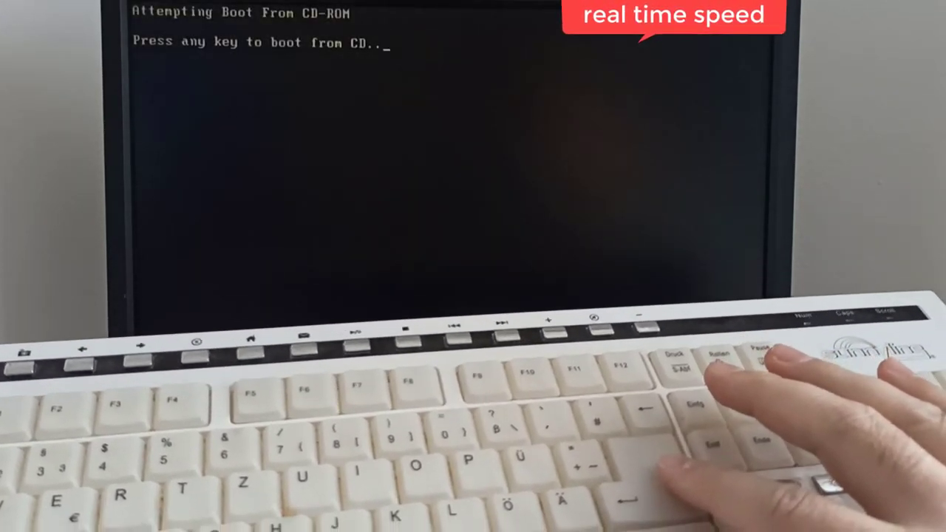
key("Return")
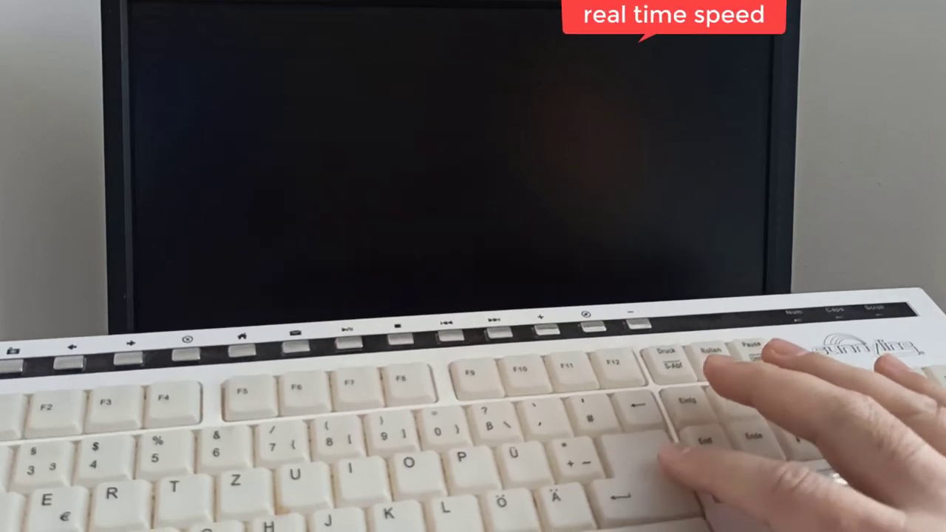